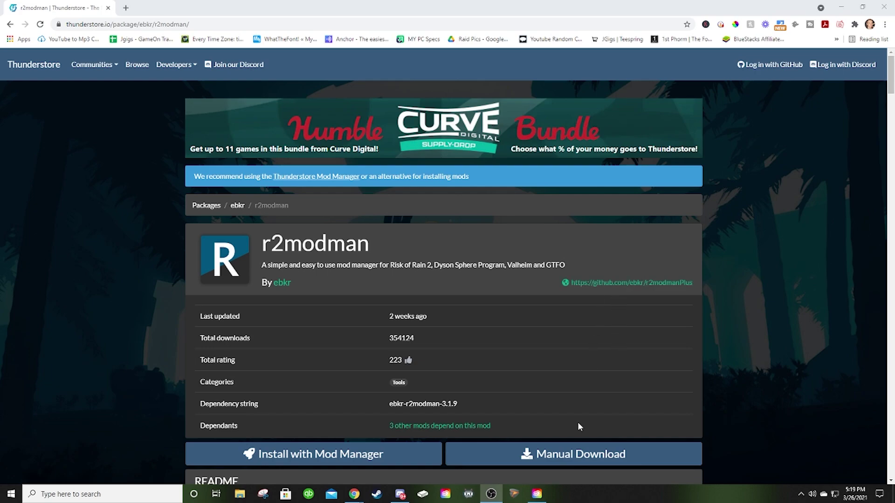
# Download the r2modman 3.1.9 zip from Thunderstore and move it onto the desktop
pyautogui.click(566, 458)
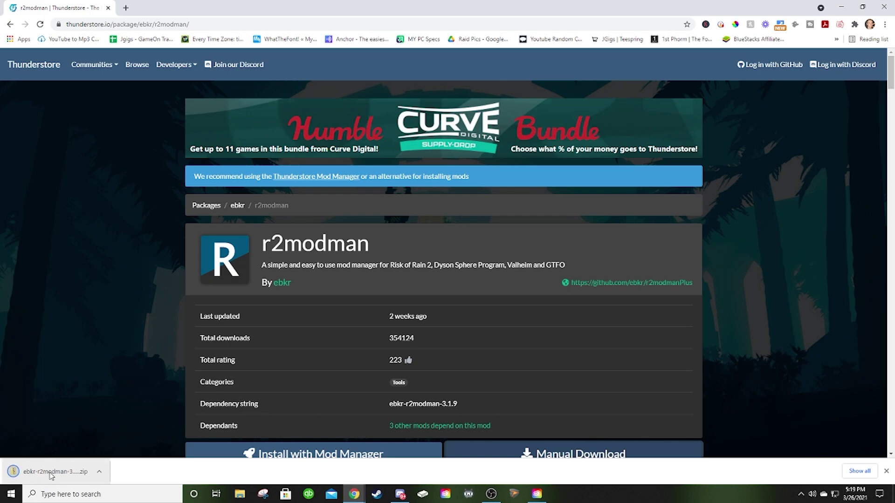
pyautogui.moveTo(50, 474); pyautogui.dragTo(894, 327)
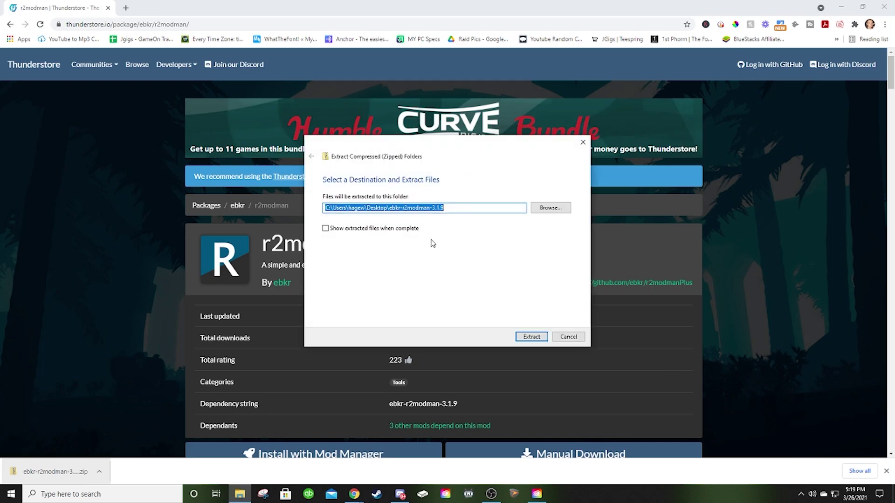
# Extract the zip into the desktop ebkr-r2modman-3.1.9 folder and bring the Thunderstore browser back
pyautogui.click(539, 338)
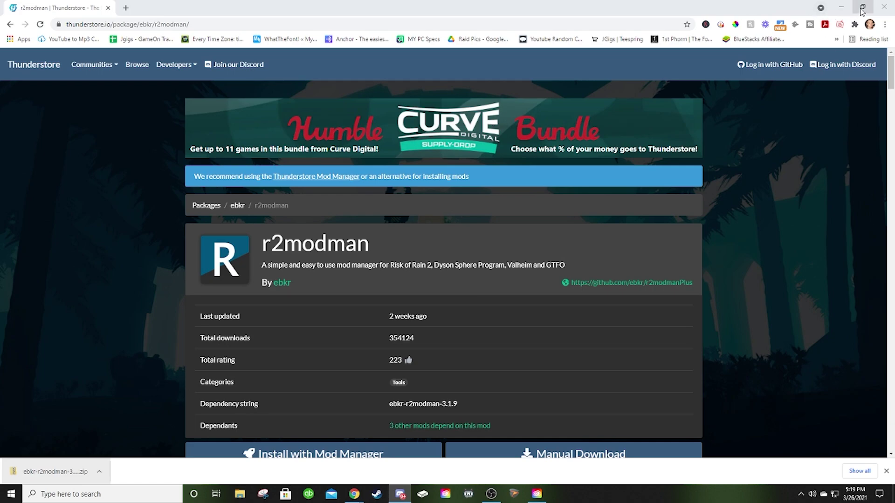
pyautogui.click(842, 8)
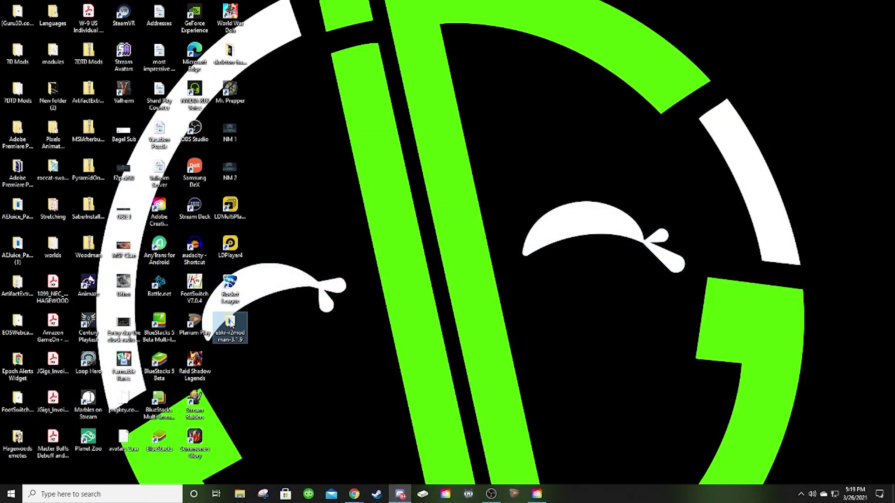
pyautogui.moveTo(354, 494)
pyautogui.click(410, 454)
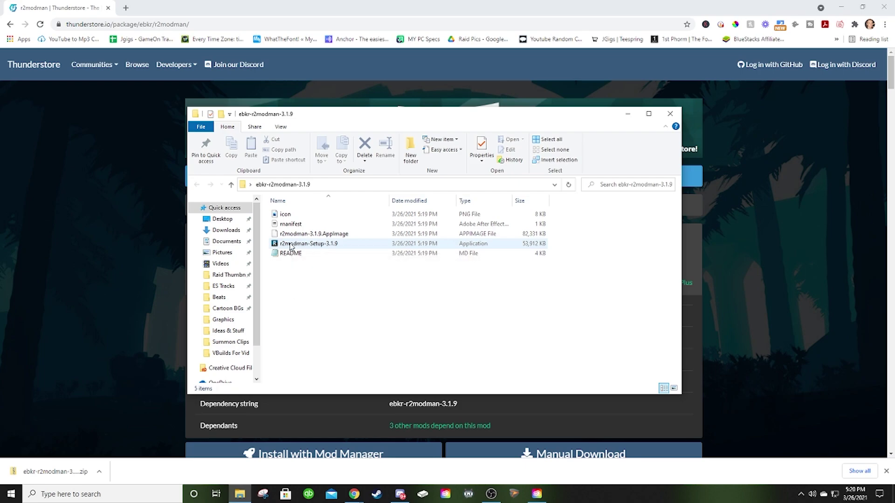
# Run r2modman-Setup-3.1.9 despite the unrecognised-app warning, install for the current user only, and launch r2modman
pyautogui.doubleClick(320, 244)
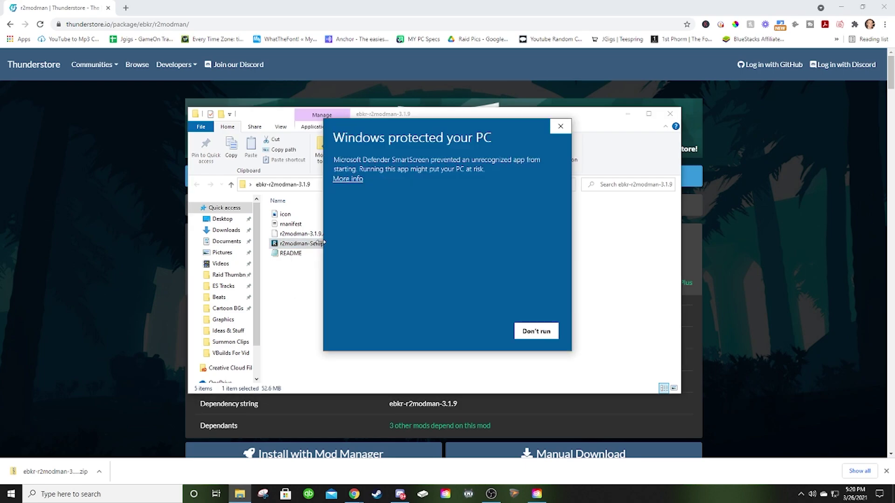
pyautogui.click(353, 182)
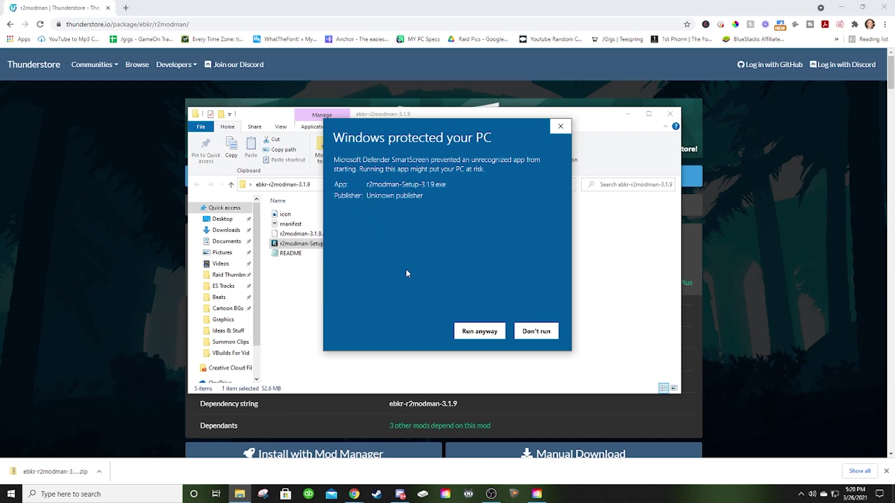
pyautogui.click(475, 329)
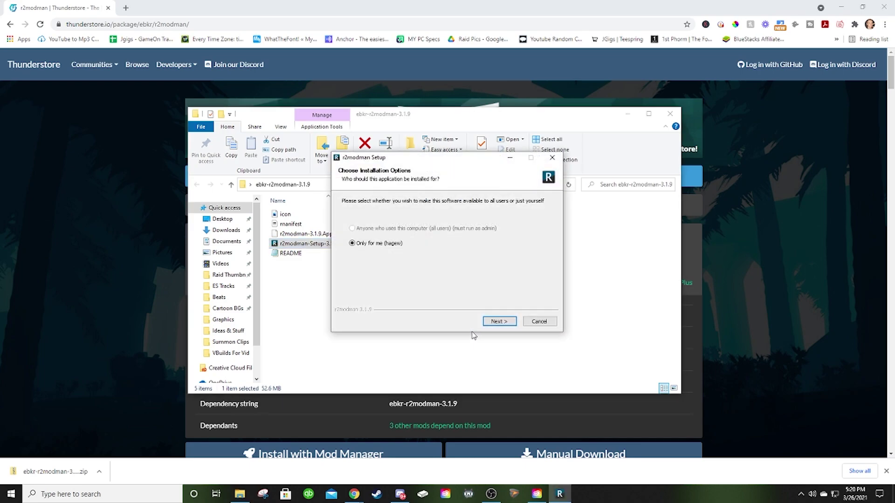
pyautogui.click(498, 321)
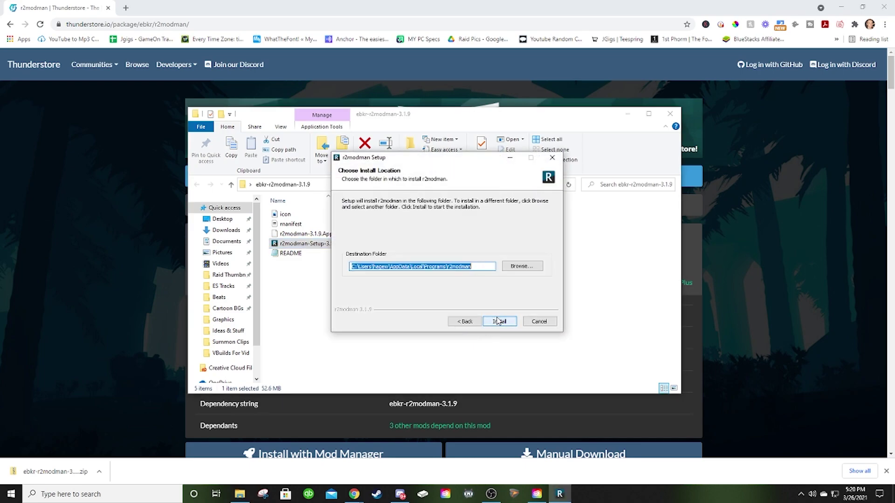
pyautogui.click(507, 324)
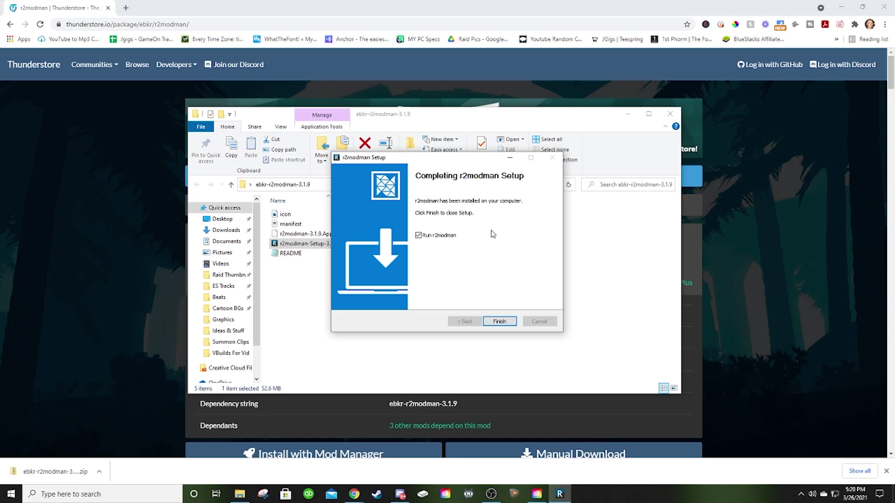
pyautogui.click(499, 321)
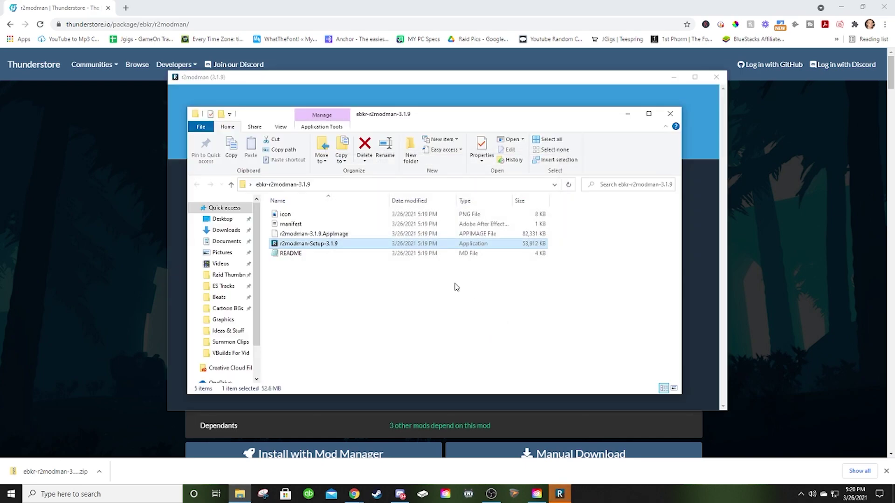
# Maximize r2modman and select Valheim as the game to manage
pyautogui.click(628, 114)
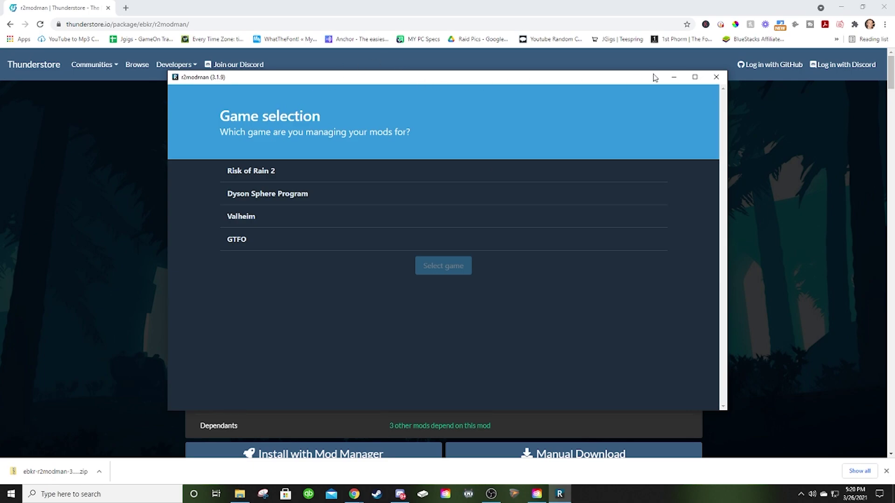
pyautogui.click(695, 77)
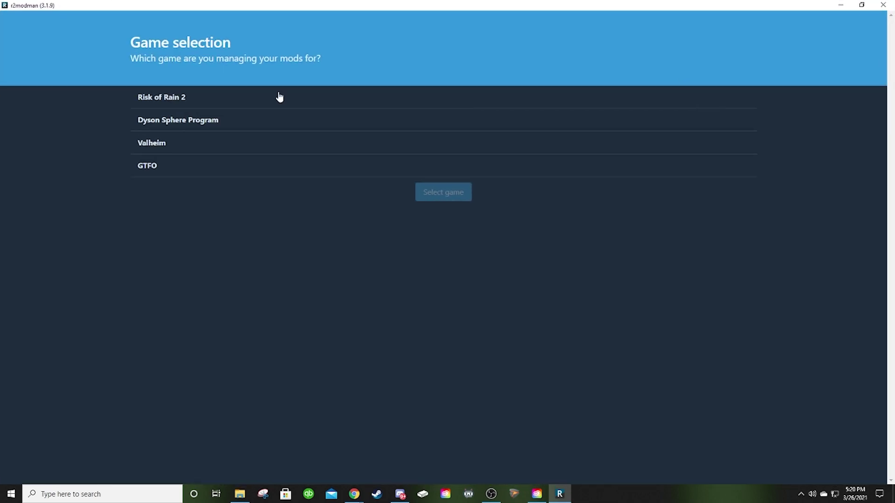
pyautogui.click(164, 144)
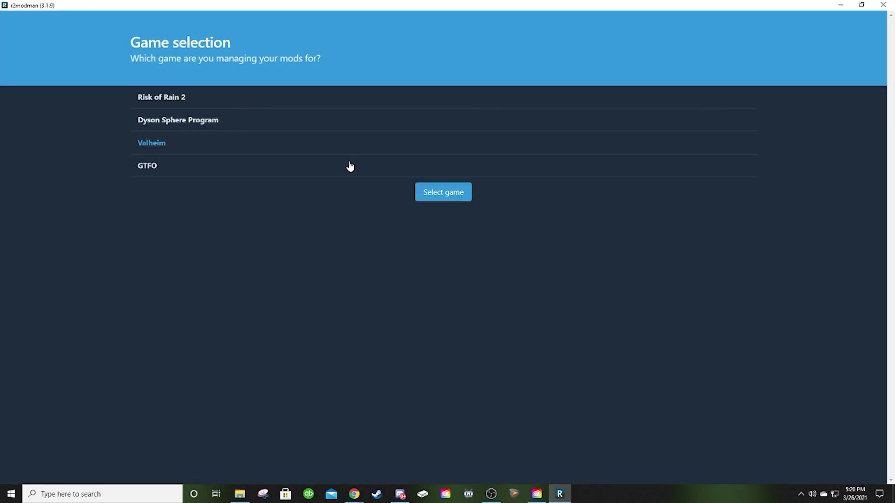
pyautogui.click(451, 192)
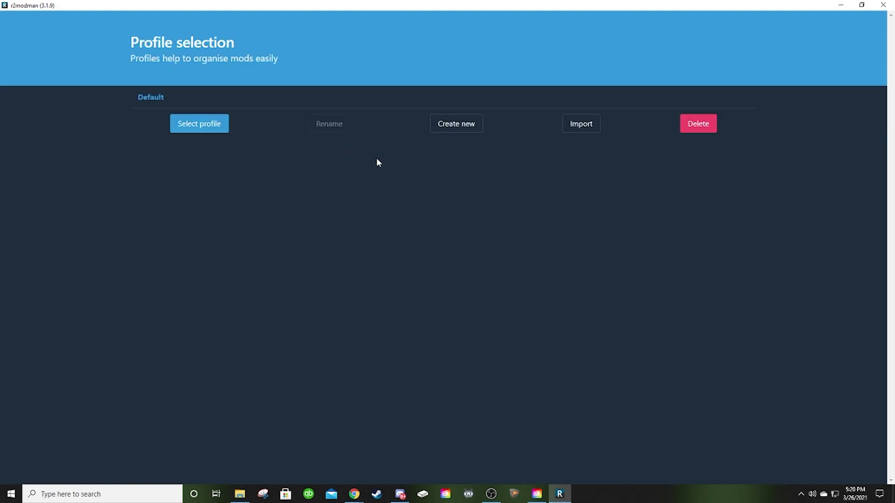
# Load the Default profile and show the Online list of Valheim mods
pyautogui.click(211, 125)
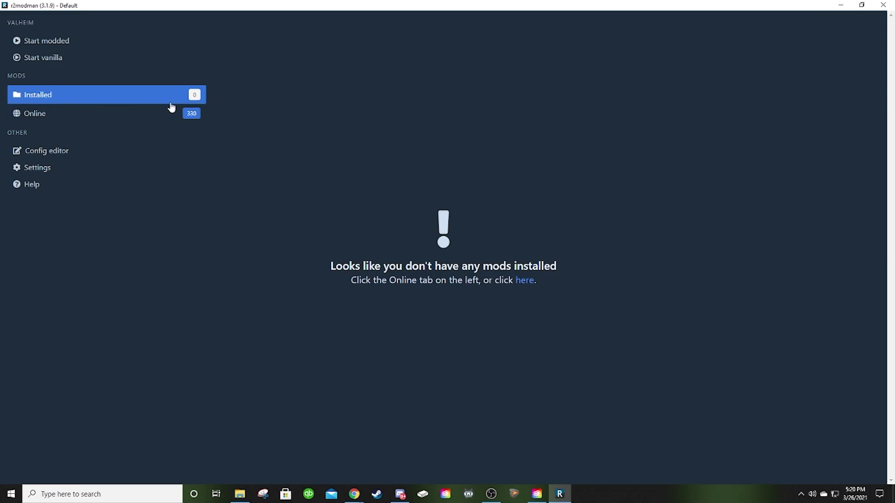
pyautogui.click(54, 118)
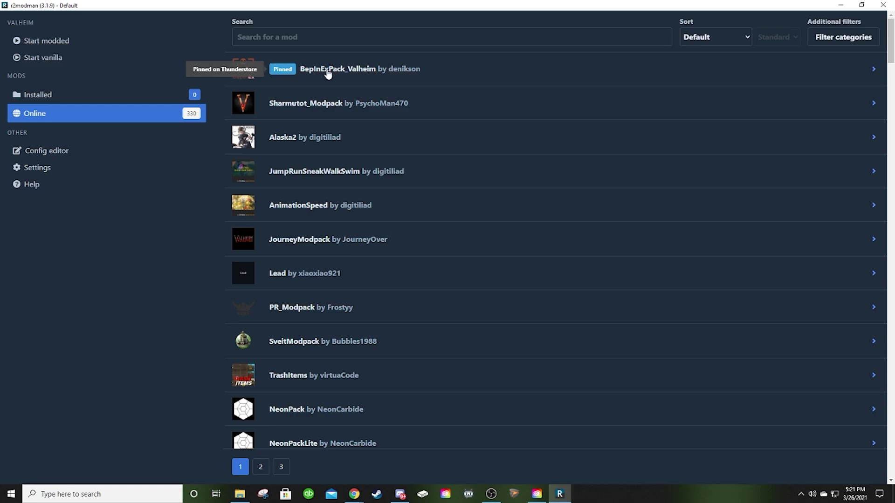
# Download BepInExPack_Valheim version 5.4.900 with its dependencies
pyautogui.click(471, 83)
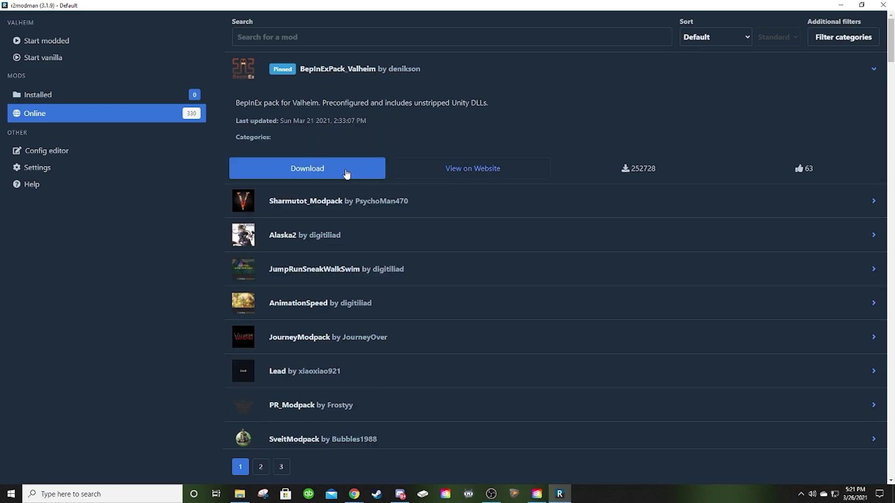
pyautogui.click(327, 169)
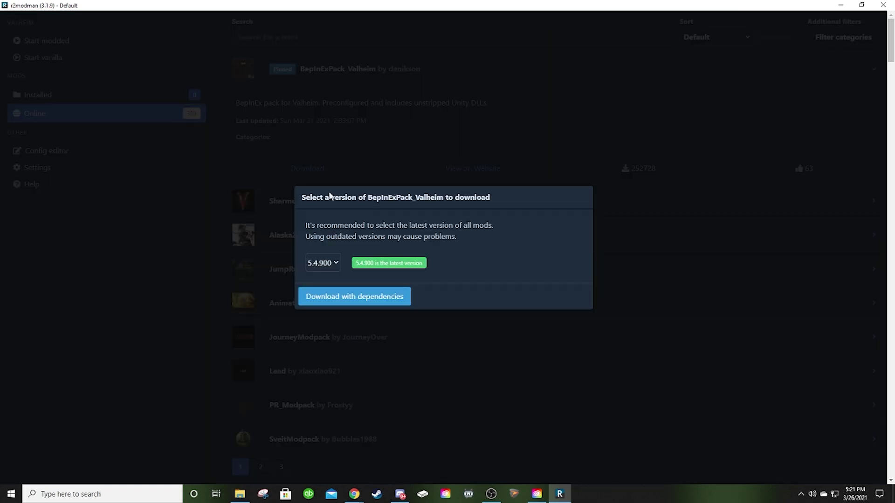
pyautogui.click(376, 298)
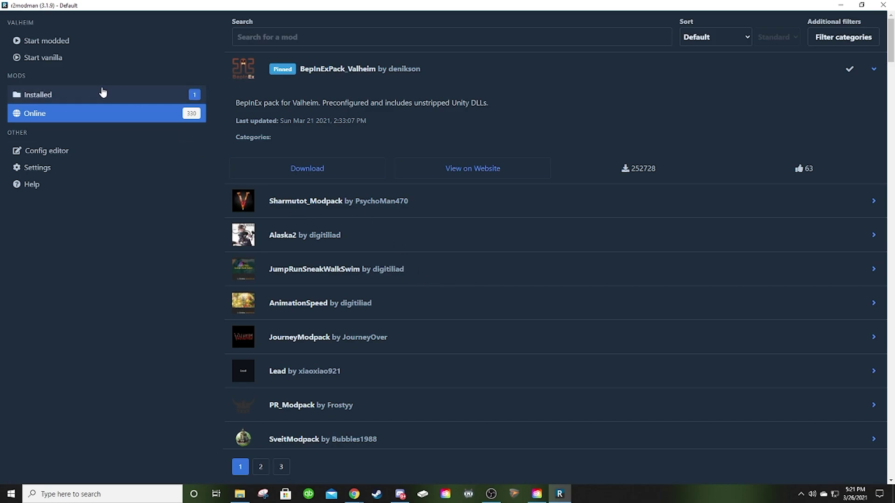
# Confirm BepInExPack_Valheim appears under Installed, then return to the Online mod list
pyautogui.click(103, 93)
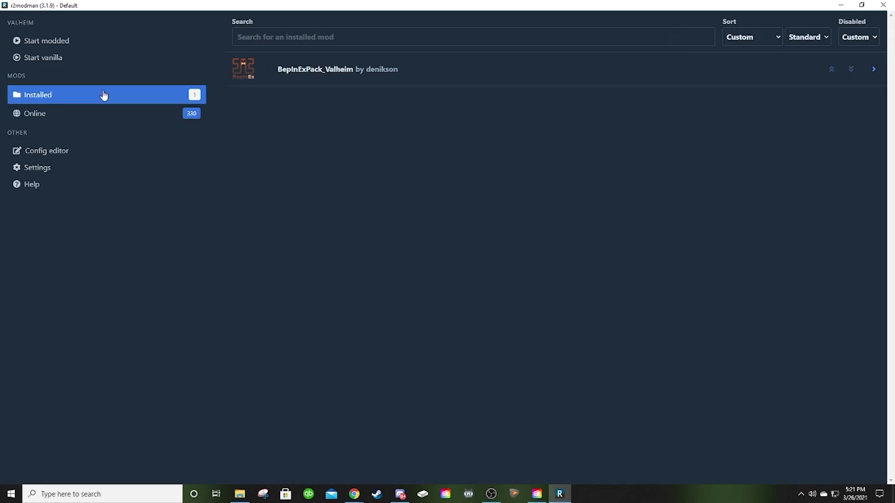
pyautogui.click(580, 74)
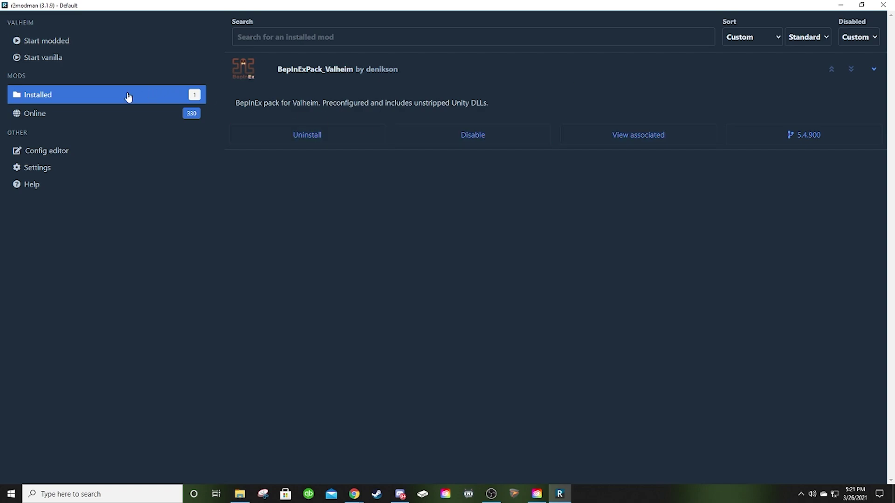
pyautogui.click(120, 114)
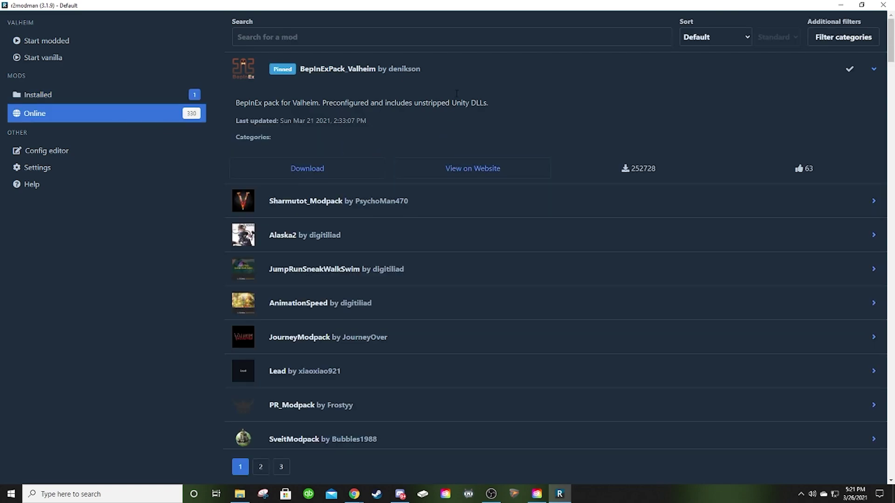
pyautogui.click(807, 74)
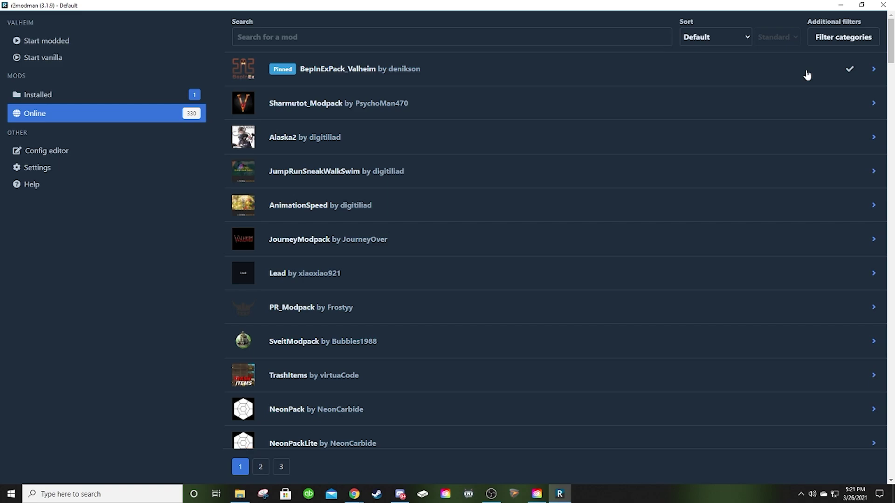
pyautogui.scroll(-4, 776, 149)
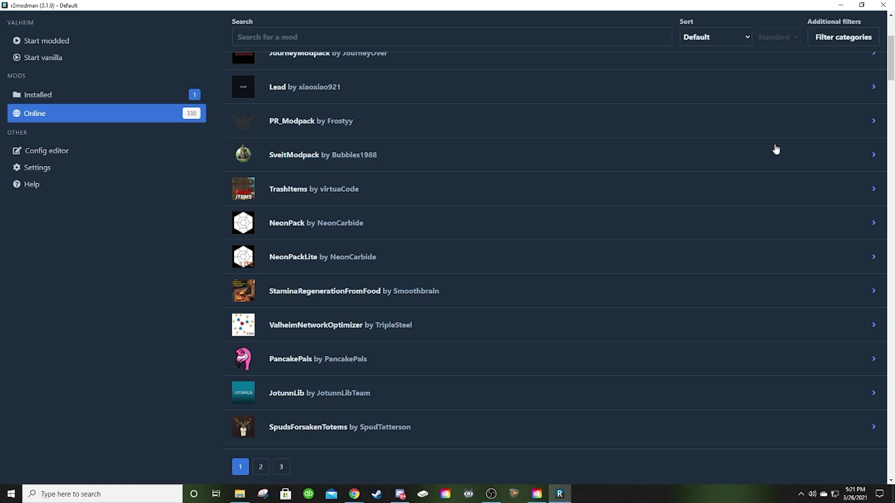
pyautogui.scroll(4, 776, 149)
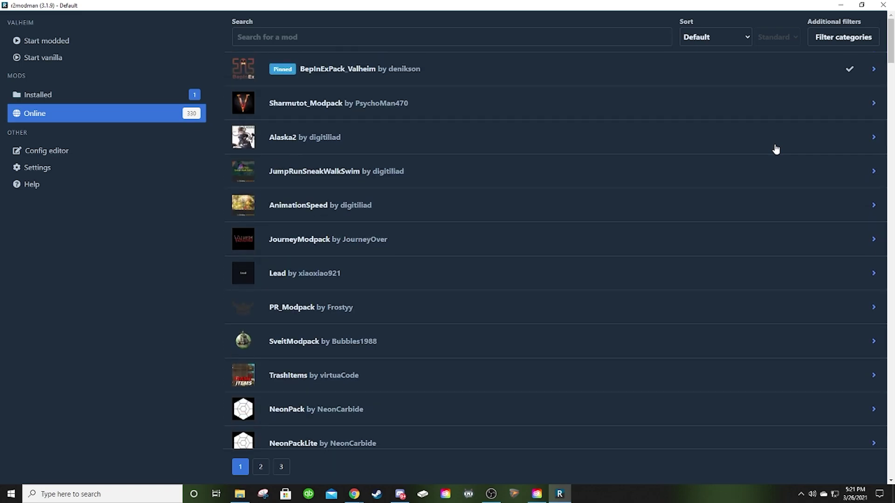
# Search 'equip' and install EquipmentAndQuickSlots 2.0.4 with its dependencies
pyautogui.click(457, 41)
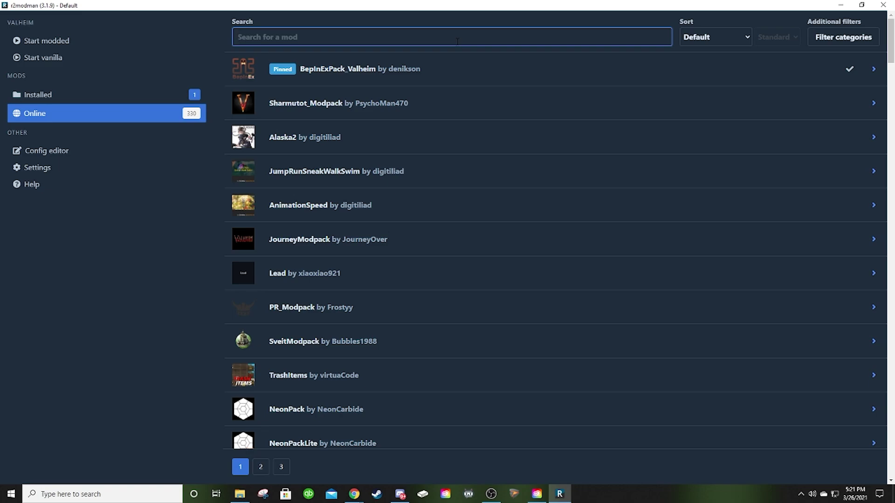
pyautogui.write('equip')
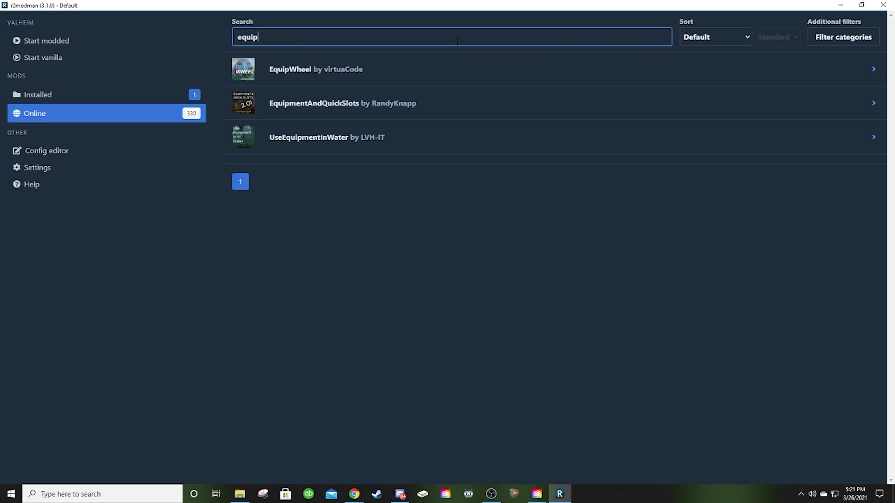
pyautogui.click(327, 105)
pyautogui.click(320, 205)
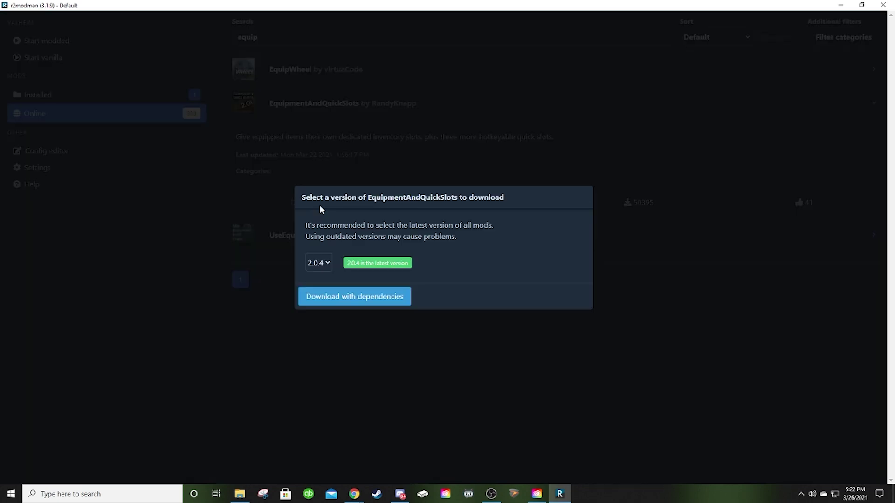
pyautogui.click(349, 296)
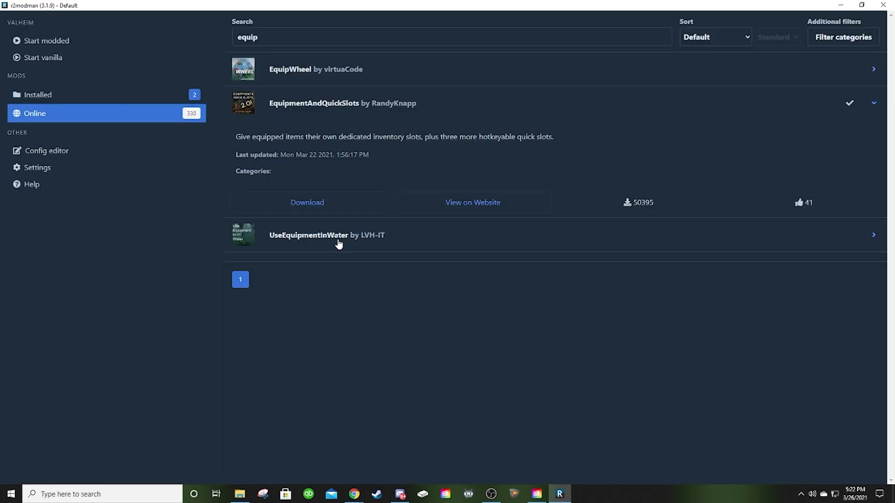
# Install EquipWheel with its dependencies
pyautogui.click(300, 70)
pyautogui.click(314, 174)
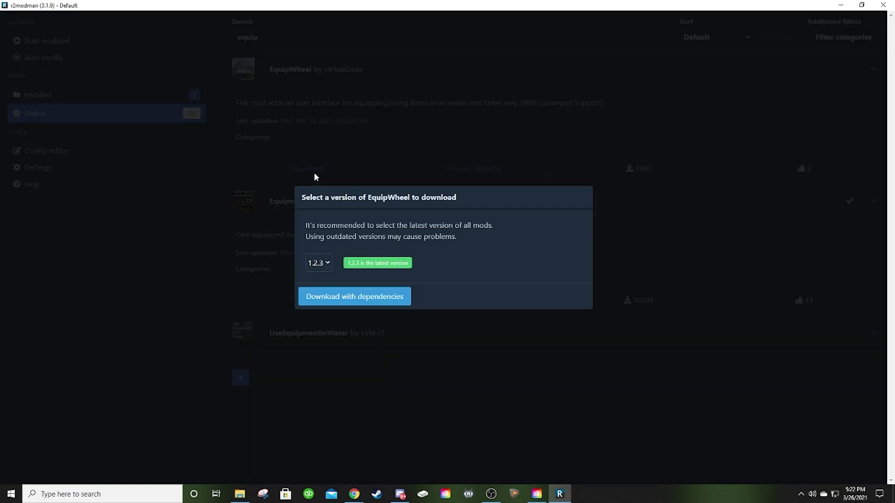
pyautogui.click(359, 303)
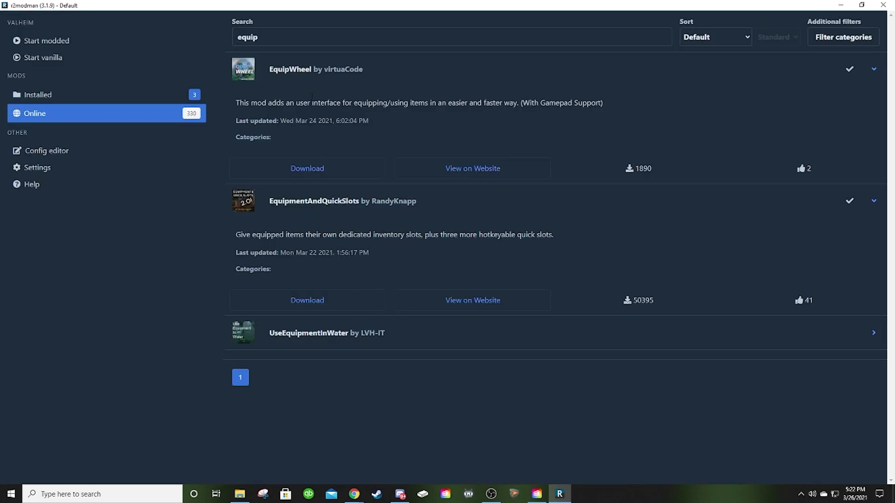
pyautogui.click(480, 70)
pyautogui.click(455, 116)
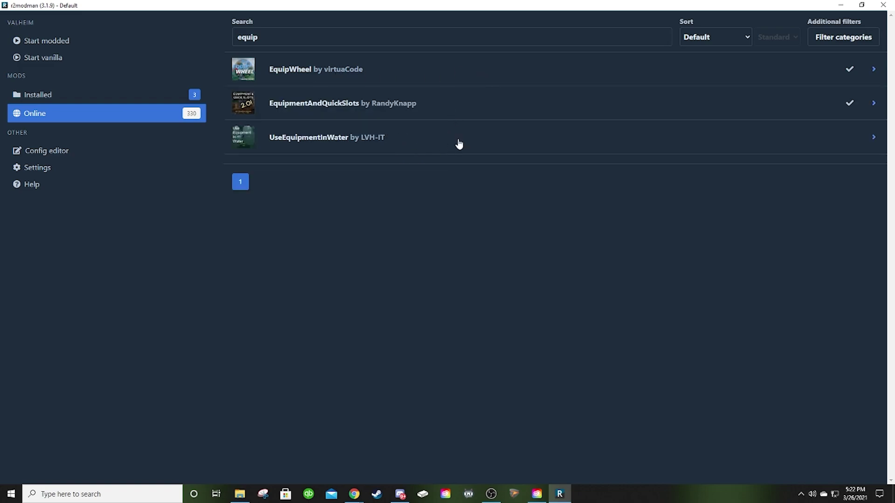
# Install UseEquipmentInWater with its dependencies and select the 'equip' search term
pyautogui.click(457, 143)
pyautogui.click(306, 237)
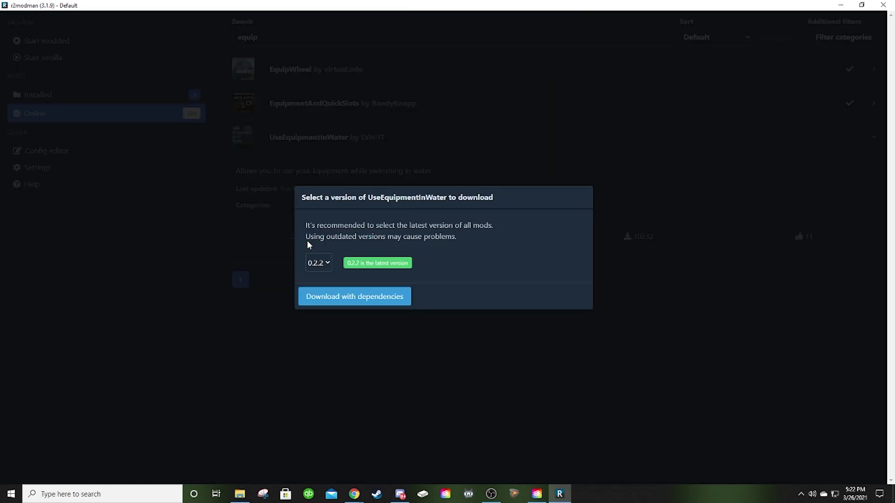
pyautogui.click(362, 296)
pyautogui.click(568, 142)
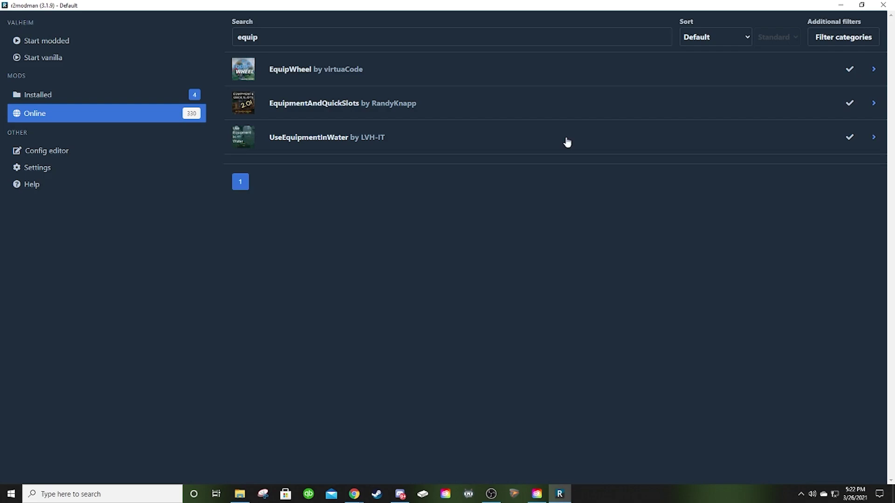
pyautogui.click(424, 37)
pyautogui.doubleClick(424, 37)
# Search 'epic', install EpicLoot with its dependencies, then clear the search box
pyautogui.press('BackSpace')
pyautogui.write('epic')
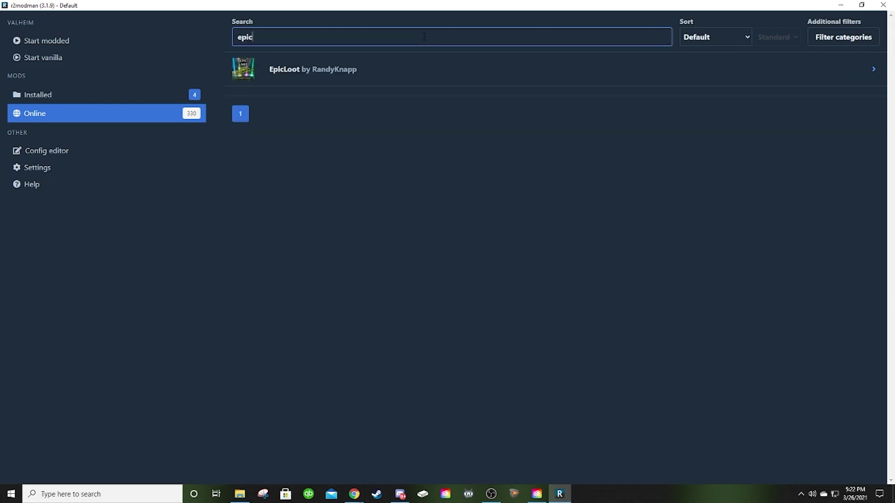
pyautogui.click(409, 75)
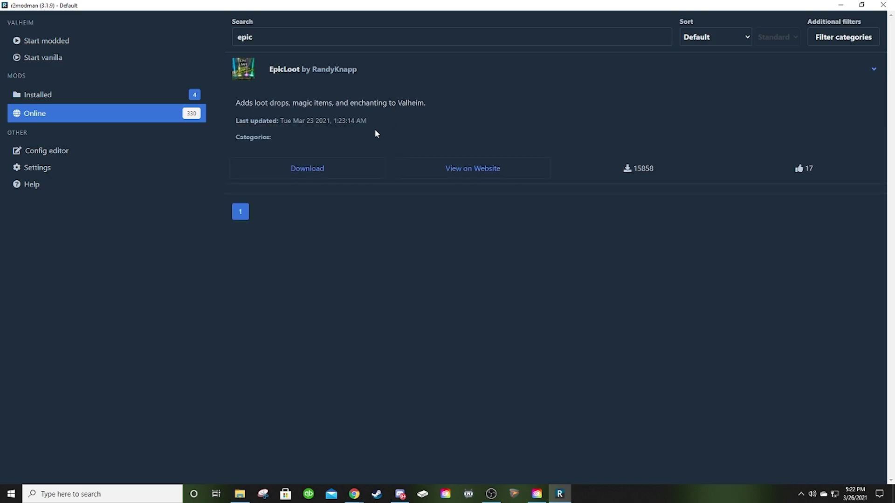
pyautogui.hotkey('alt', 'Tab')
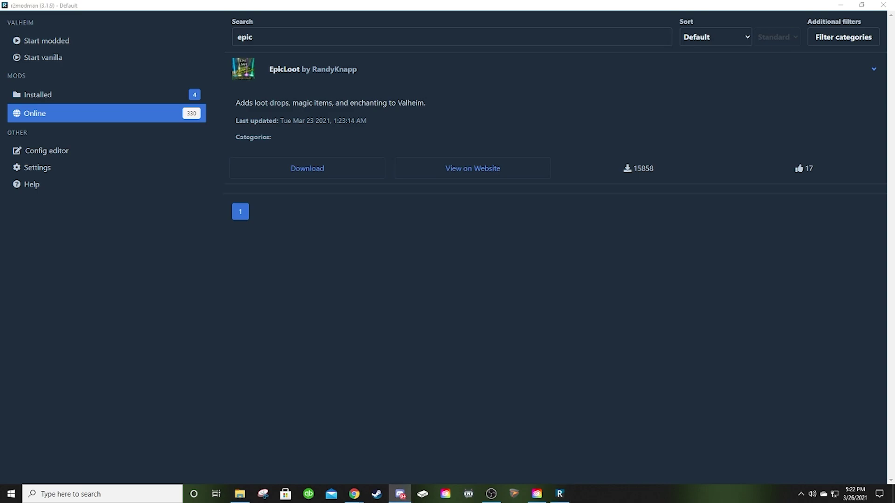
pyautogui.hotkey('alt', 'Tab')
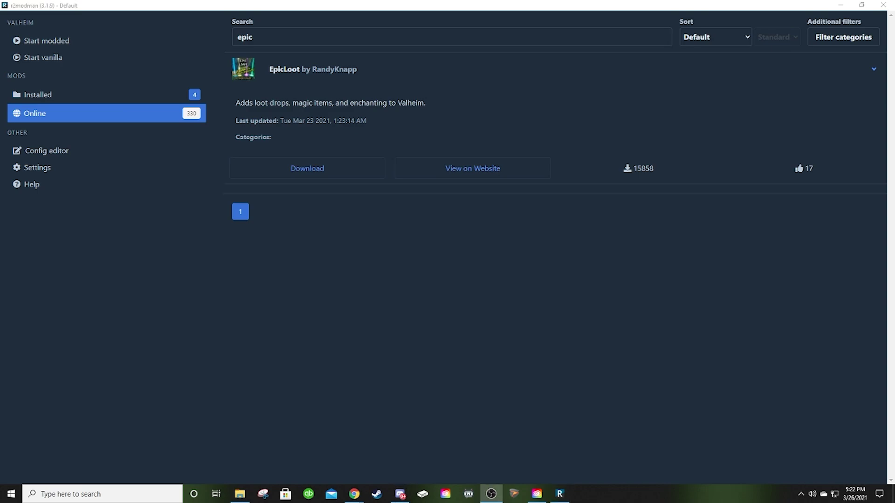
pyautogui.click(329, 170)
pyautogui.click(381, 299)
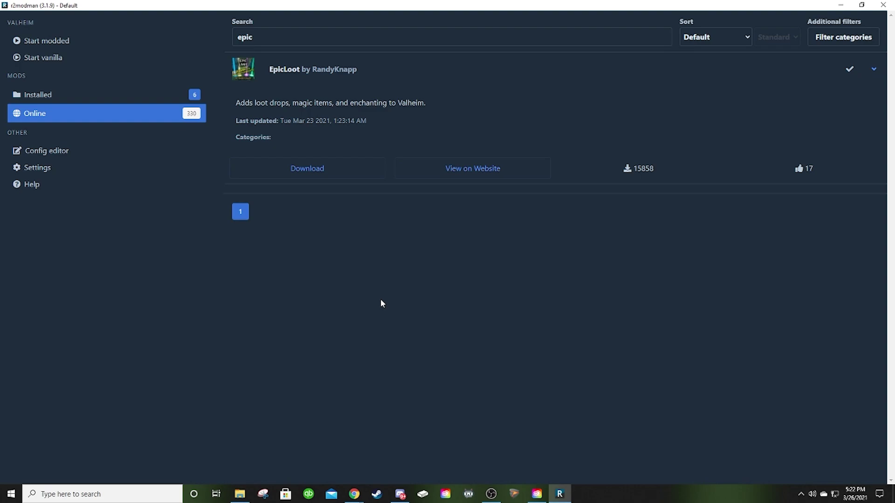
pyautogui.click(450, 70)
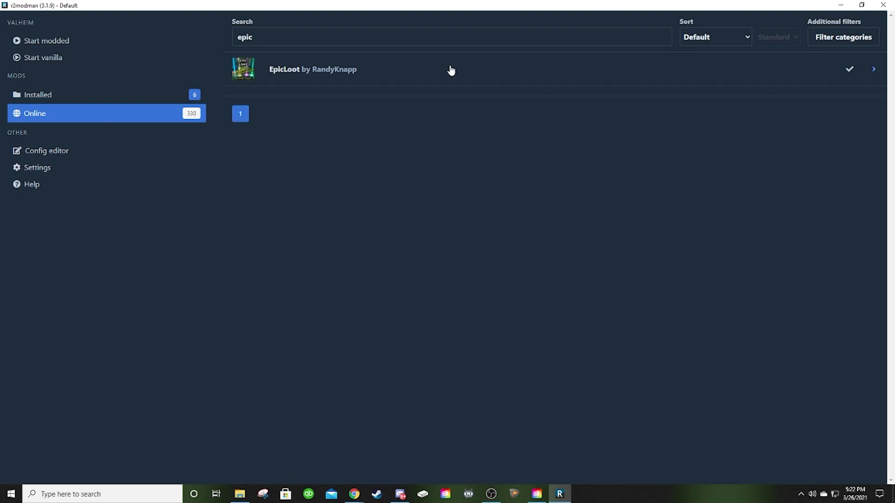
pyautogui.click(336, 34)
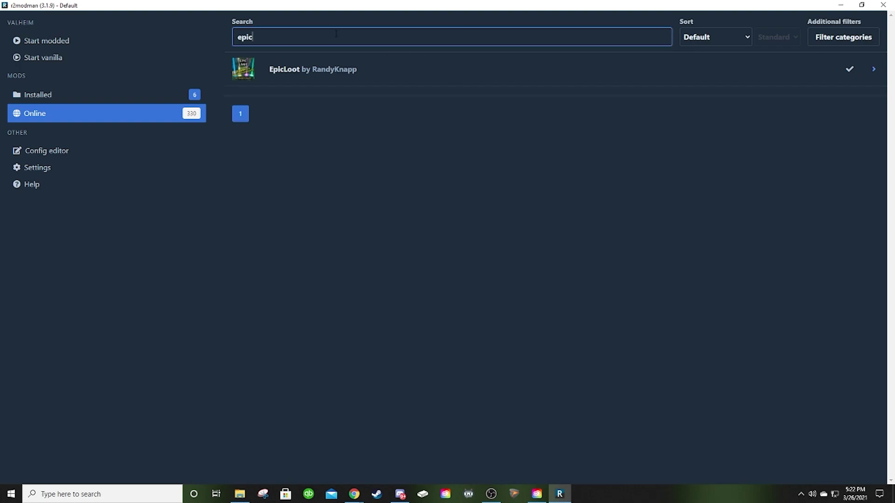
pyautogui.press('BackSpace')
pyautogui.press('BackSpace')
pyautogui.press('BackSpace')
pyautogui.press('BackSpace')
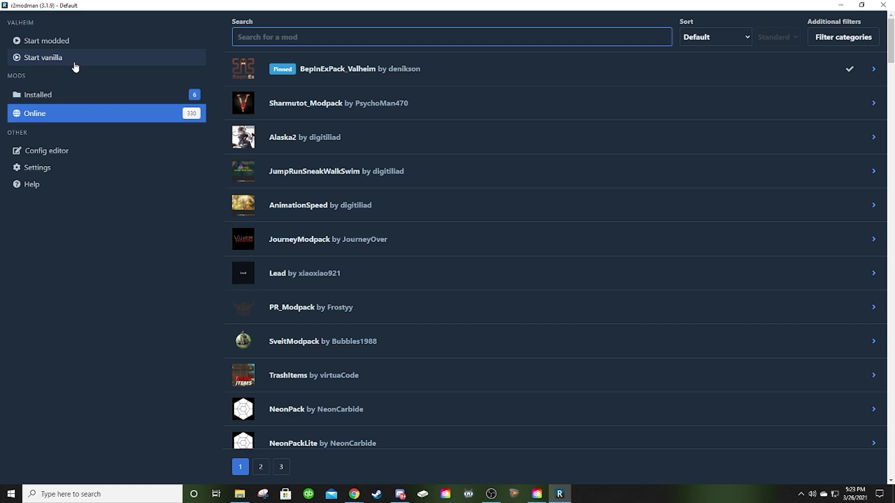
# Open the Installed list and inspect EquipmentAndQuickSlots details among the six mods
pyautogui.click(88, 94)
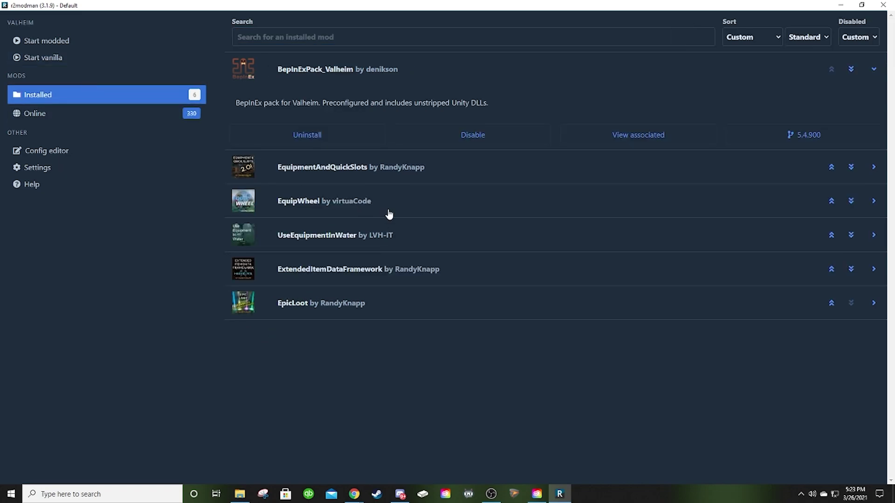
pyautogui.click(454, 169)
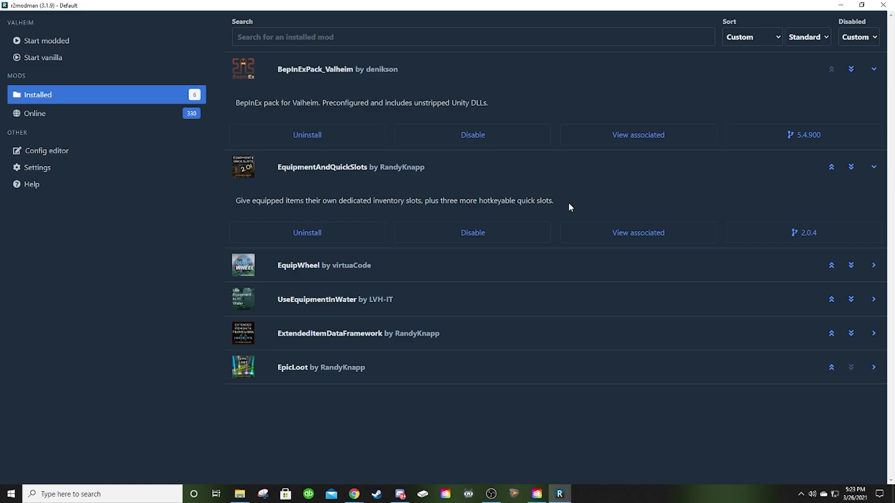
pyautogui.click(565, 171)
pyautogui.click(509, 75)
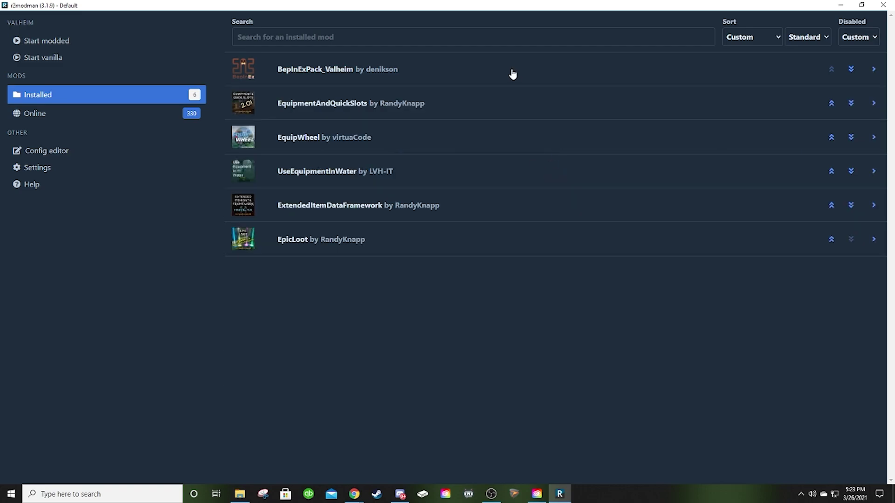
# Try a modded launch, dismiss the failed-to-start error, and go to Settings
pyautogui.click(80, 43)
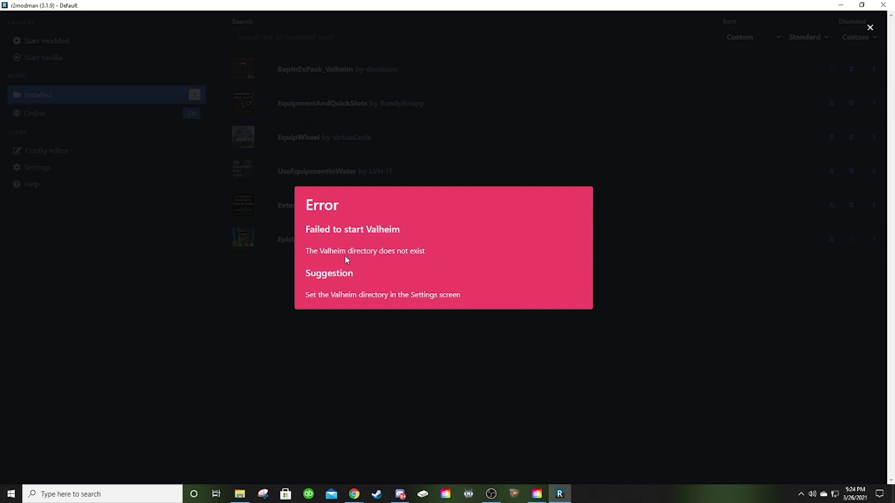
pyautogui.click(564, 345)
pyautogui.click(54, 172)
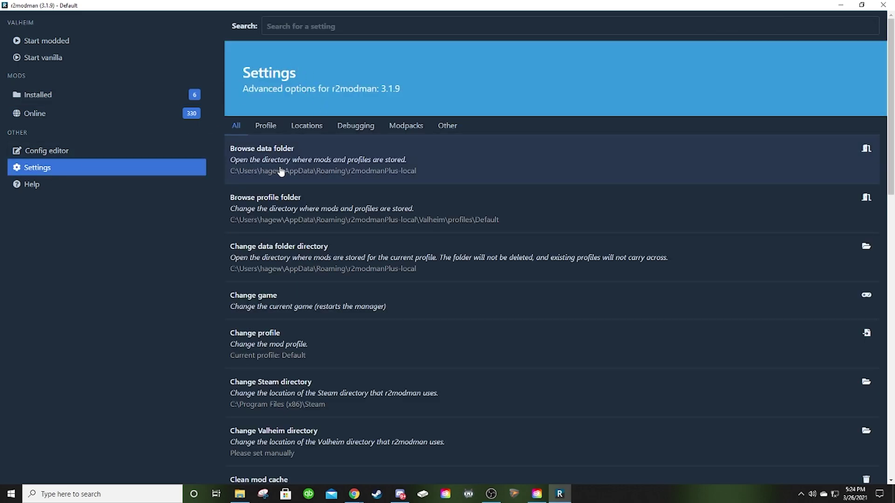
pyautogui.scroll(-8, 359, 294)
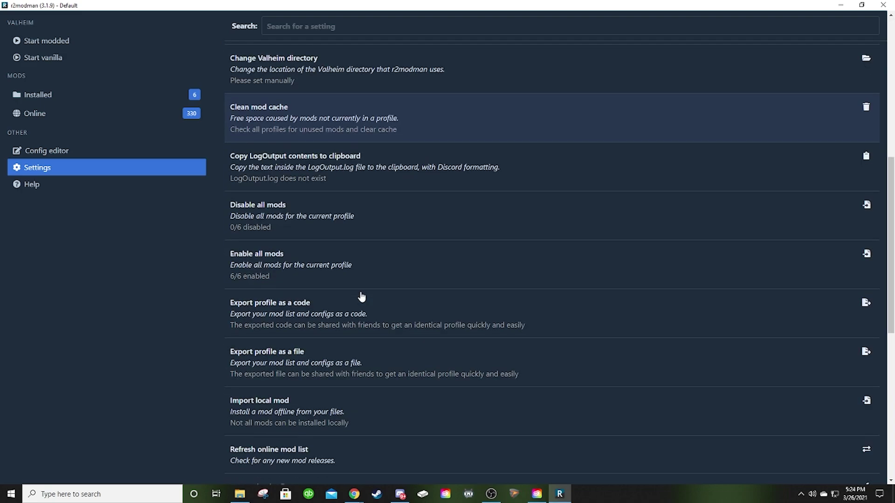
pyautogui.scroll(5, 361, 296)
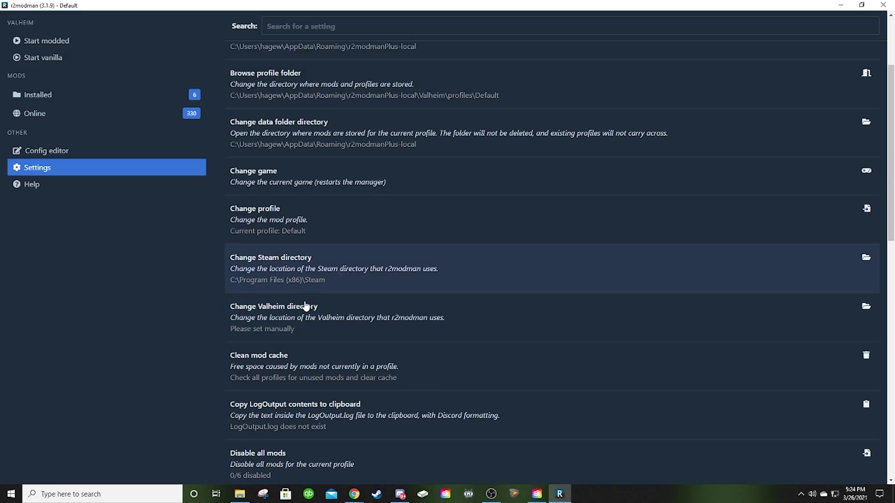
# Set the Valheim directory to C:\Program Files (x86)\Steam\steamapps\common\Valheim
pyautogui.click(465, 321)
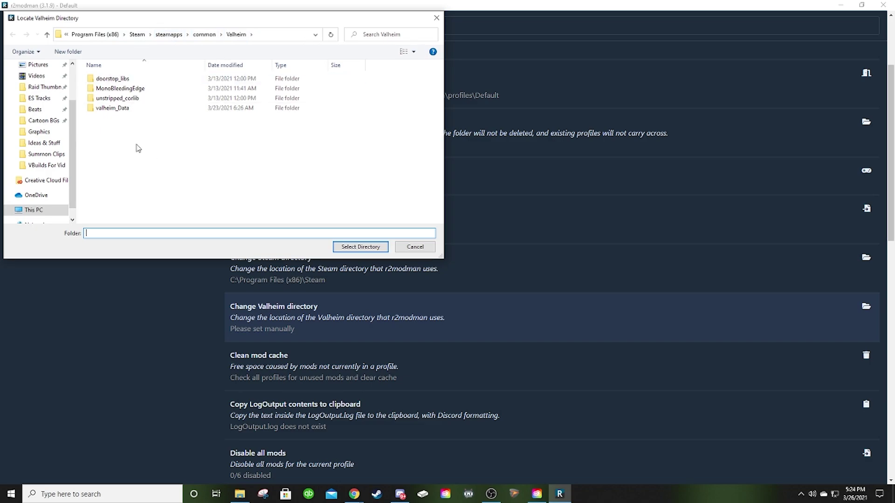
pyautogui.click(361, 247)
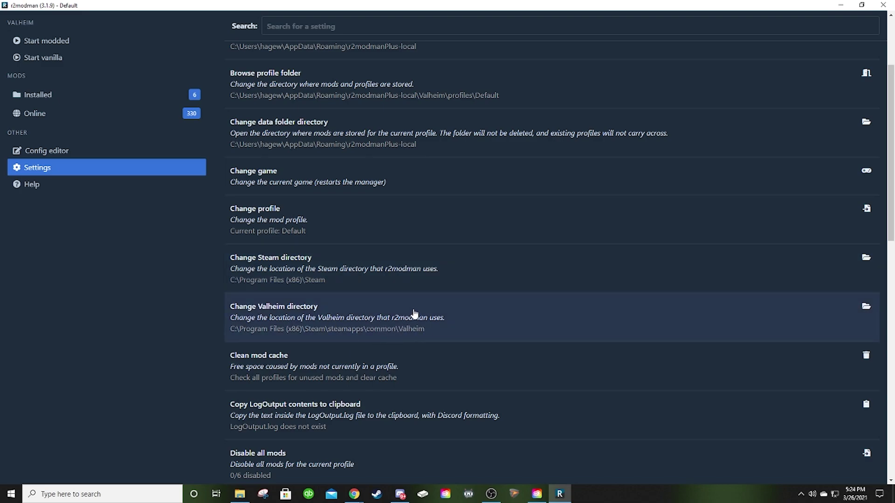
pyautogui.scroll(3, 413, 316)
# Start Valheim modded via Steam using r2modman's Start modded button
pyautogui.click(94, 42)
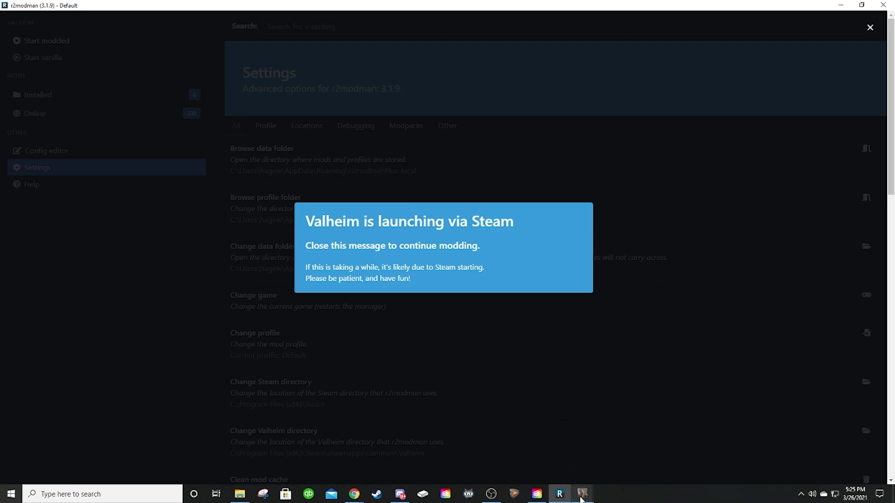
# Bring Valheim forward, start the game and enter the world with the chosen character
pyautogui.moveTo(583, 494)
pyautogui.click(613, 463)
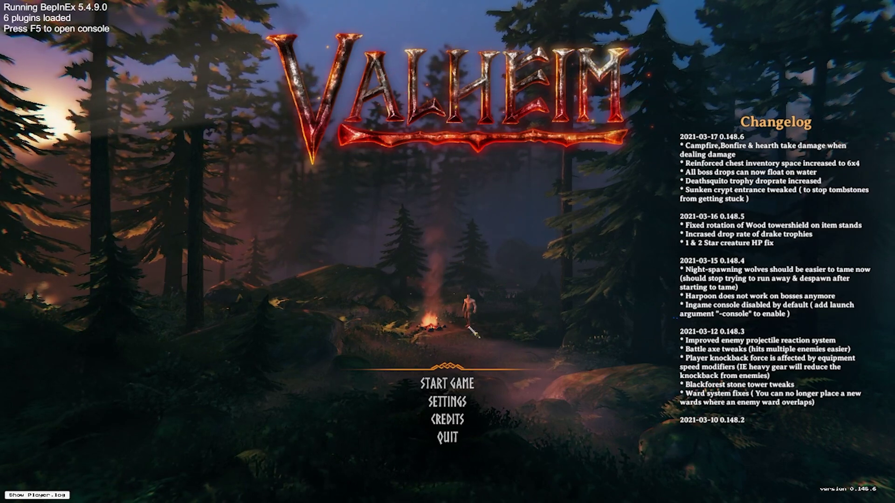
pyautogui.click(476, 393)
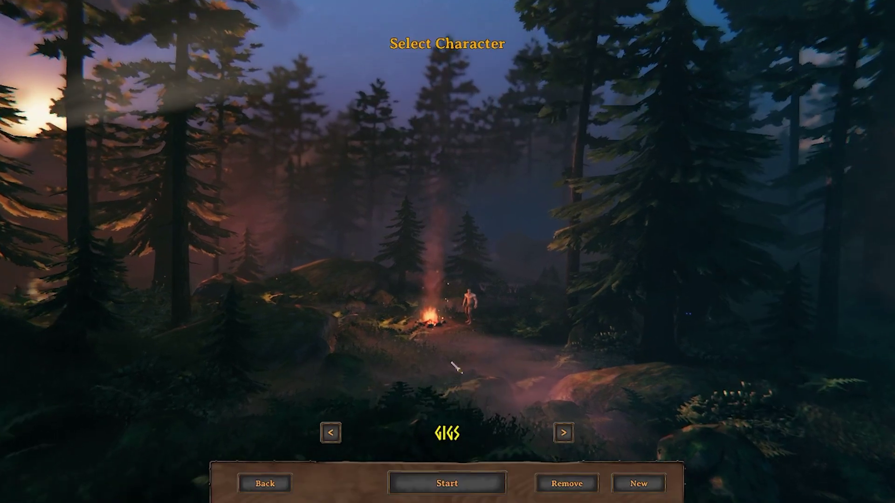
pyautogui.click(419, 481)
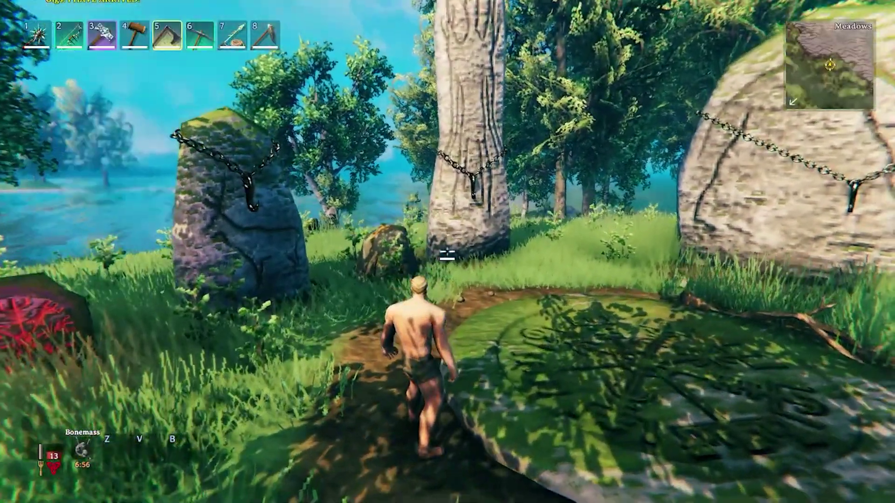
# Check the crafting panel, then enable devcommands, god and debugmode in the F5 console
pyautogui.press('Tab')
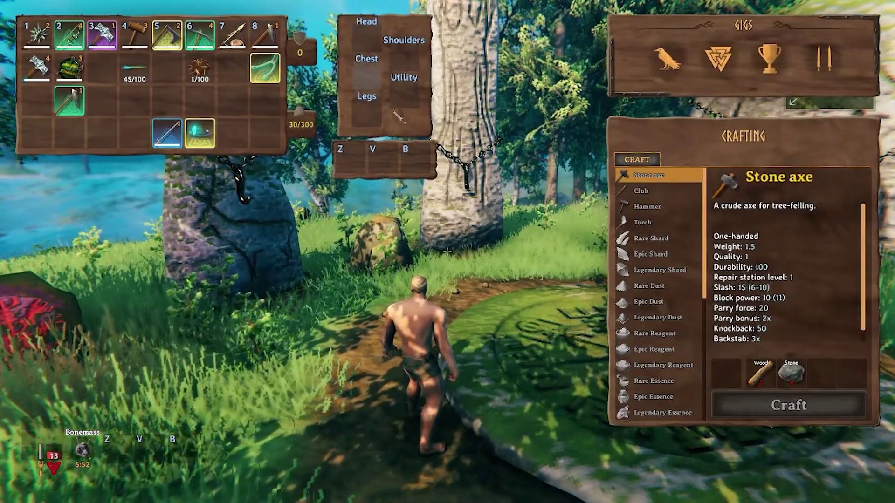
pyautogui.press('Tab')
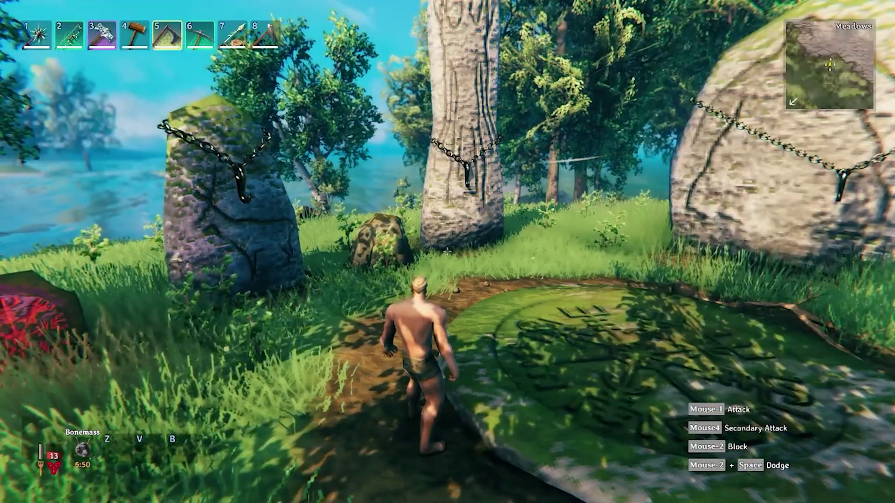
pyautogui.press('F5')
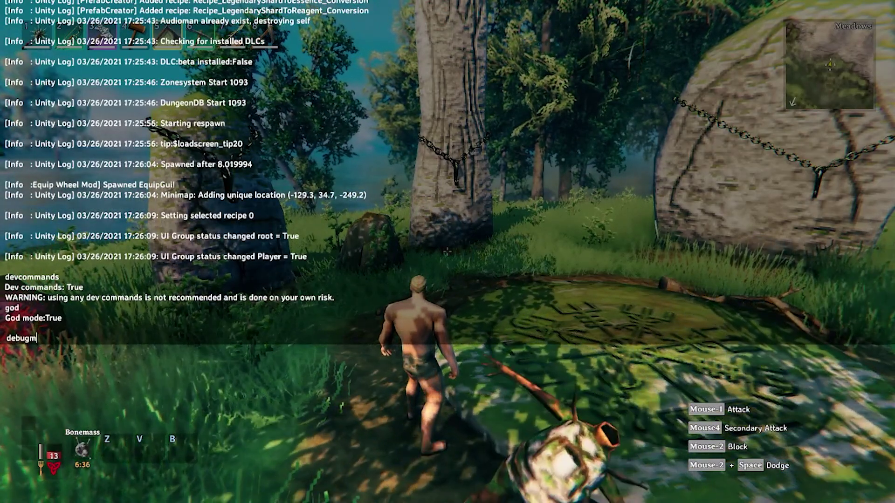
pyautogui.write('od')
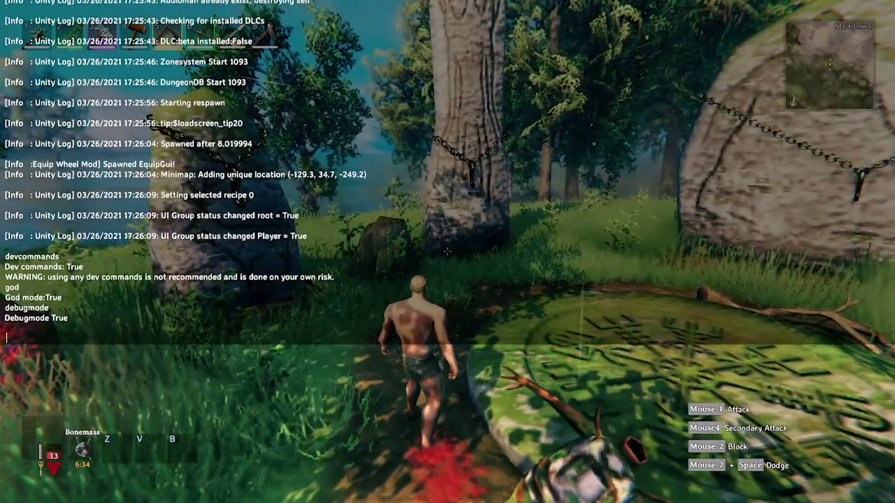
pyautogui.press('F5')
pyautogui.press('k')
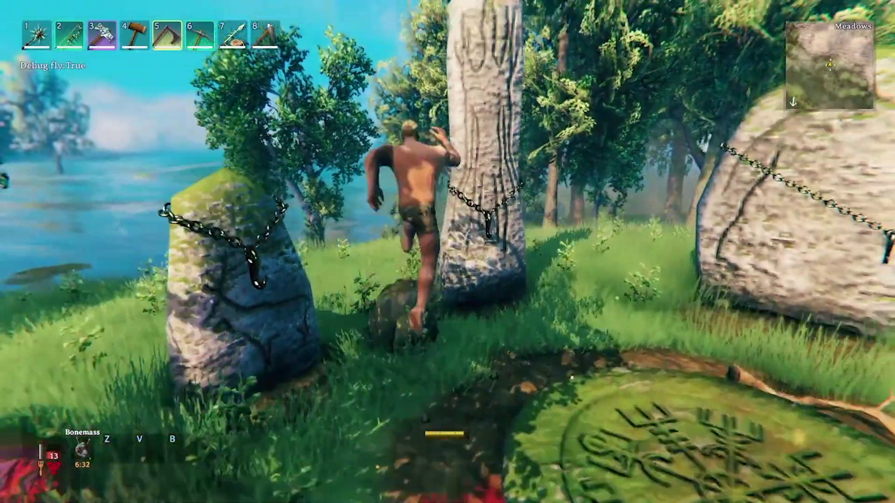
# Fly over the shallows, then drop out of fly mode and swim forward
pyautogui.press('w')
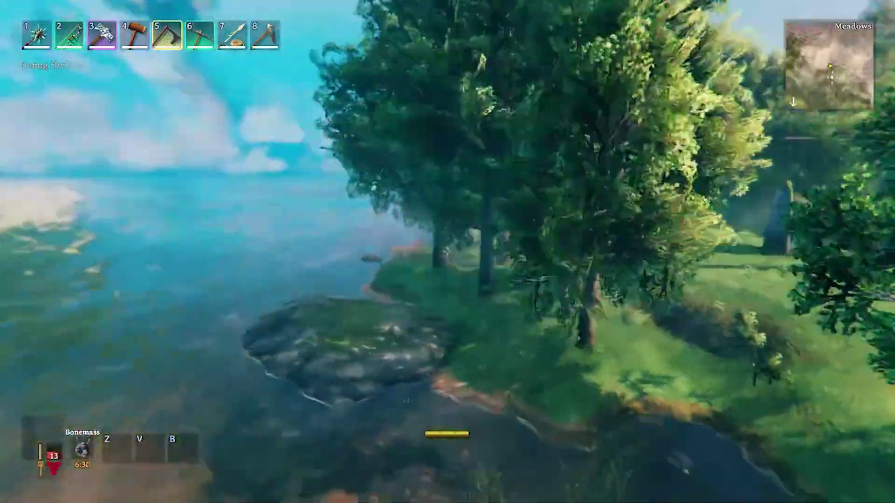
pyautogui.press('w')
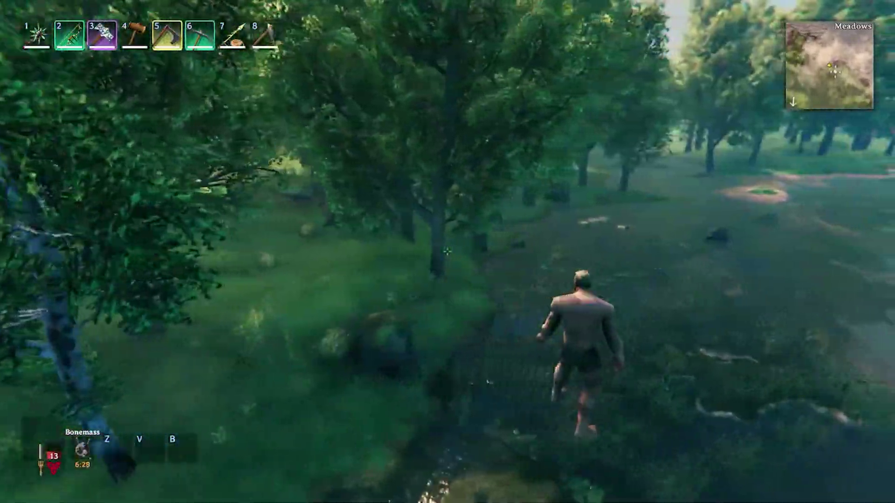
pyautogui.press('w')
pyautogui.press('z')
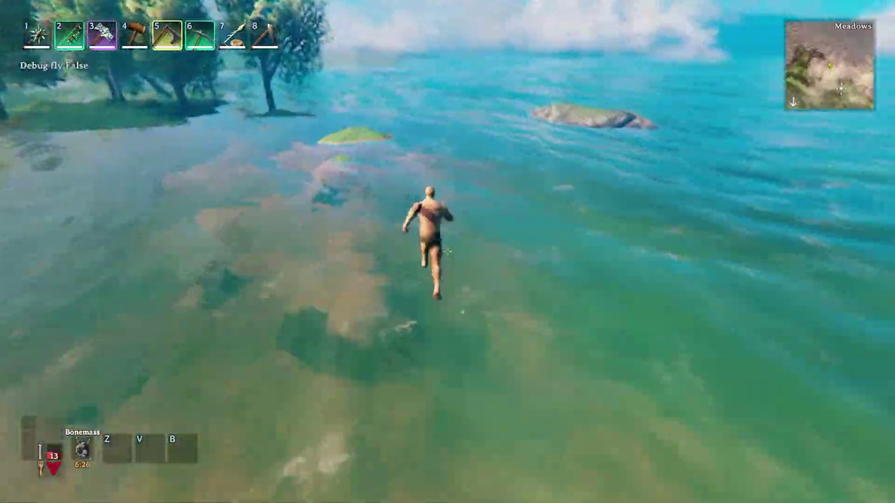
pyautogui.press('w')
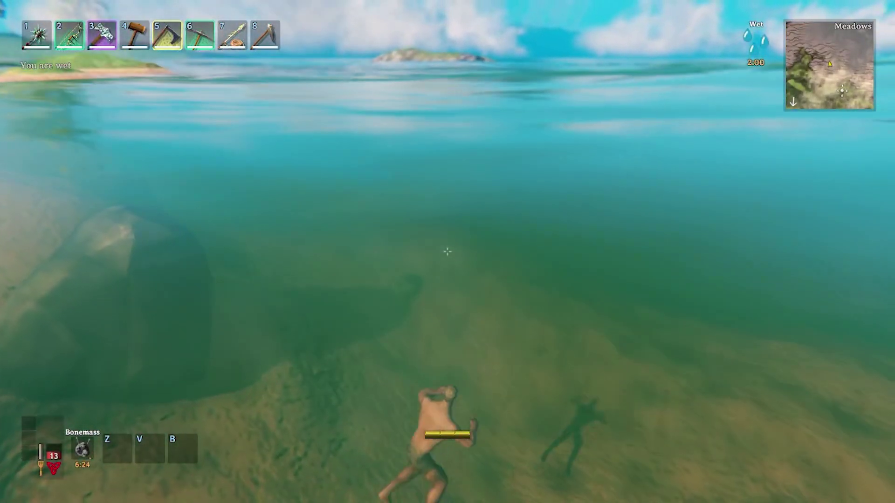
pyautogui.press('w')
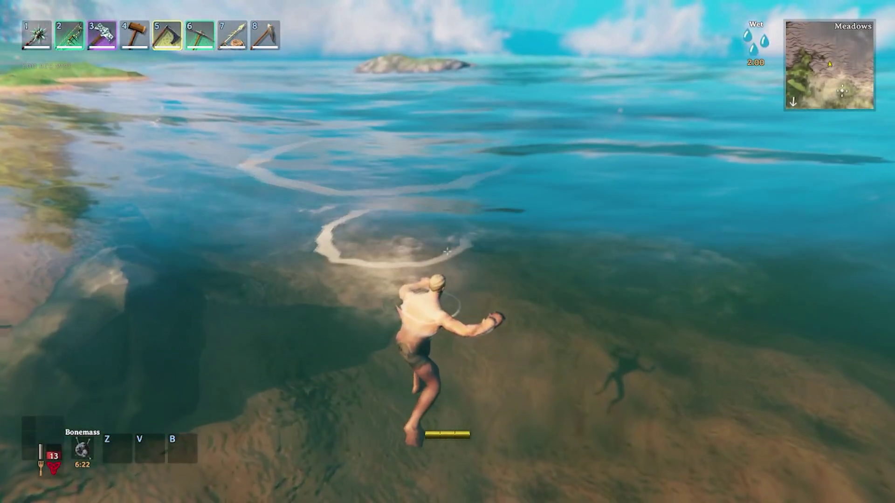
# Equip the hammer from hotbar slot 4 and debug-fly onward toward the wooded shore
pyautogui.press('4')
pyautogui.press('w')
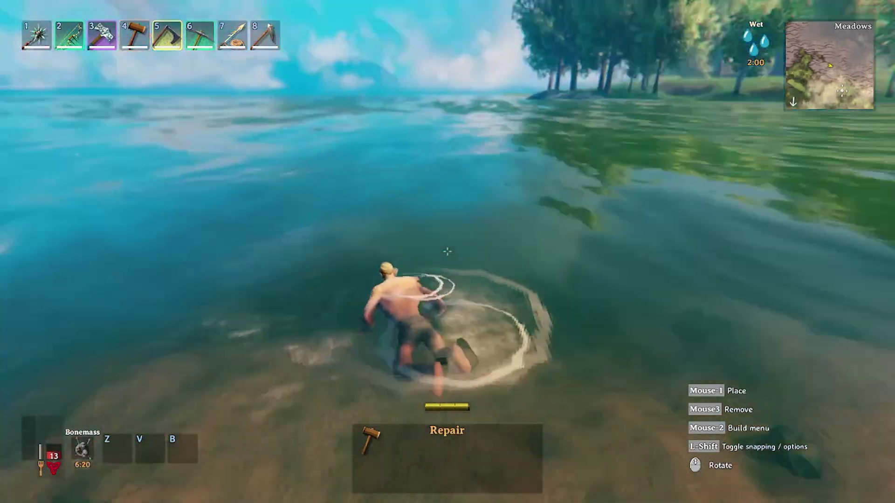
pyautogui.press('w')
pyautogui.press('z')
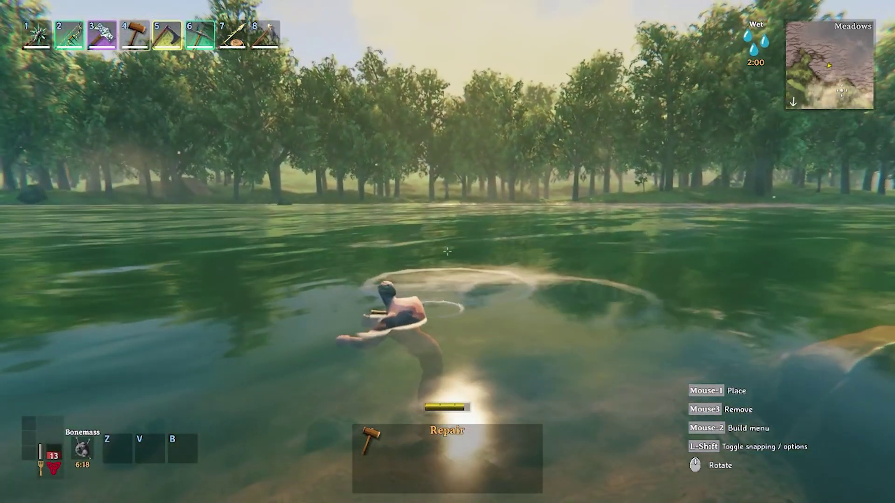
pyautogui.press('w')
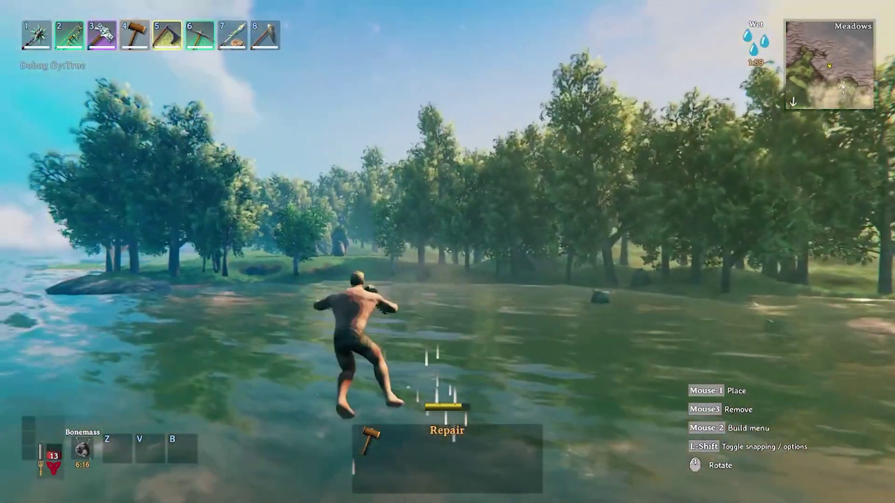
pyautogui.press('w')
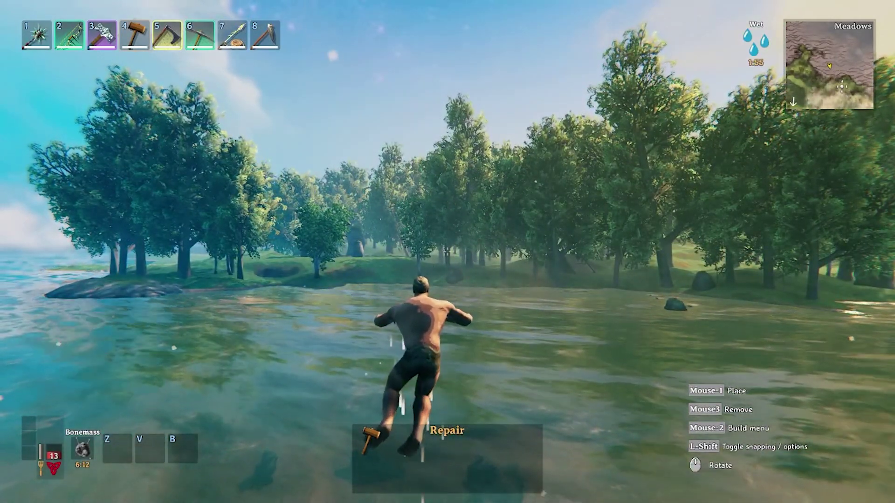
# Return to r2modman, dismiss the launch notice, review the seven installed mods and open Config editor
pyautogui.press('w')
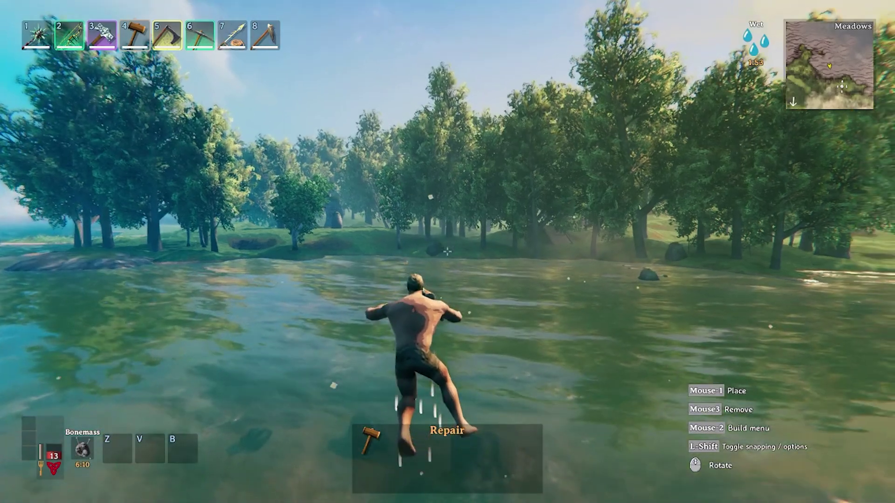
pyautogui.press('super')
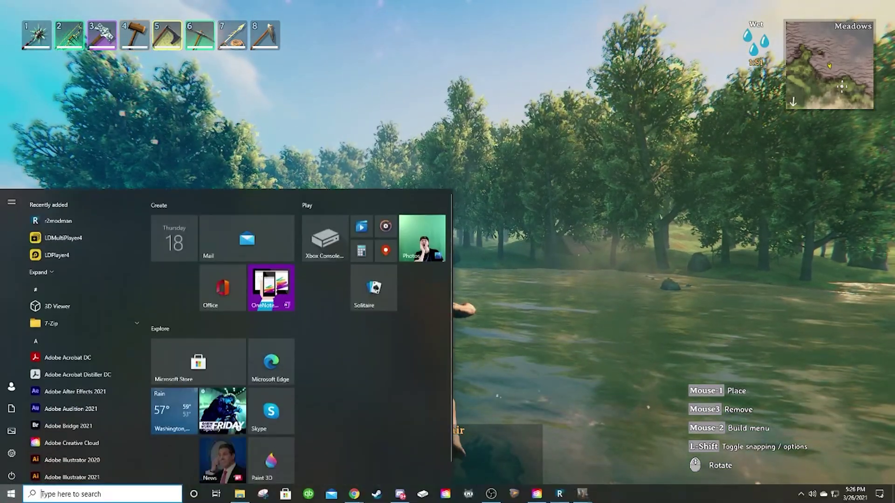
pyautogui.click(560, 494)
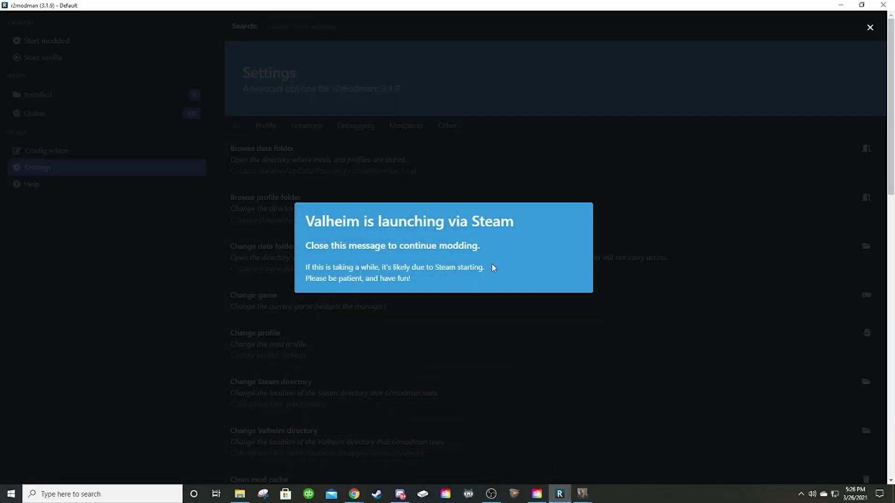
pyautogui.click(691, 291)
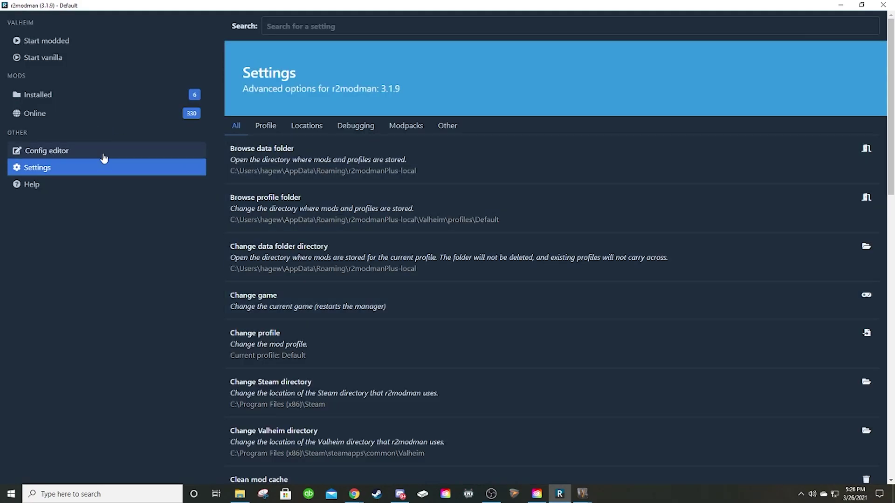
pyautogui.click(110, 97)
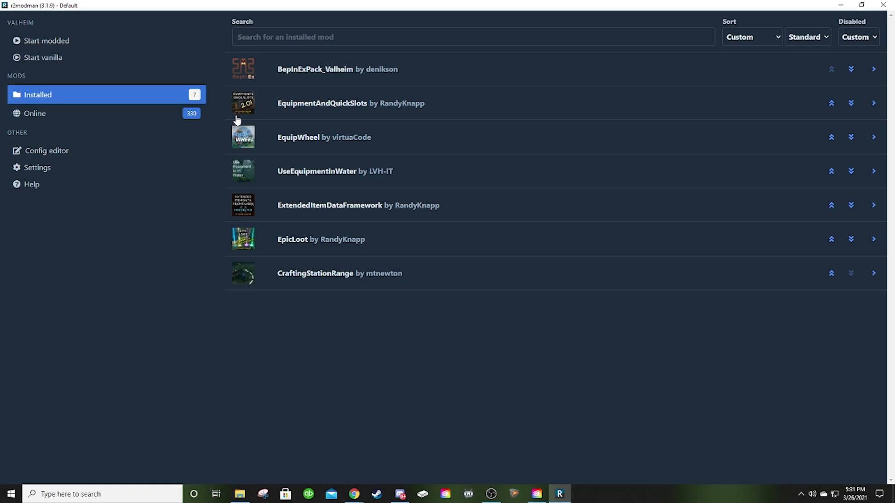
pyautogui.click(99, 158)
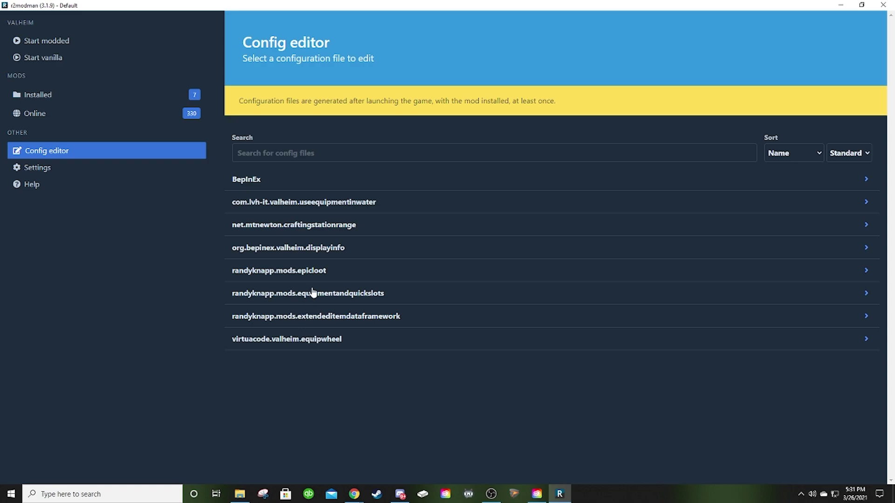
# Open the net.mtnewton.craftingstationrange config and review its station ranges, all at 0
pyautogui.click(313, 231)
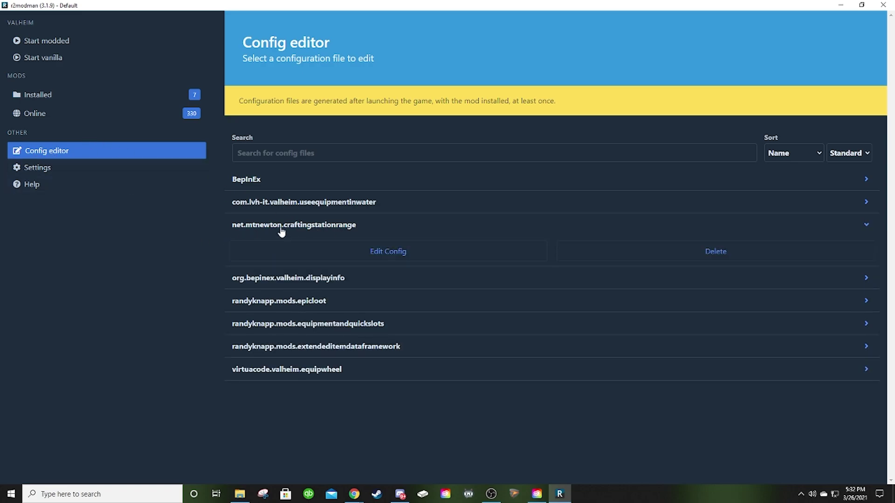
pyautogui.click(382, 257)
pyautogui.scroll(-2, 402, 226)
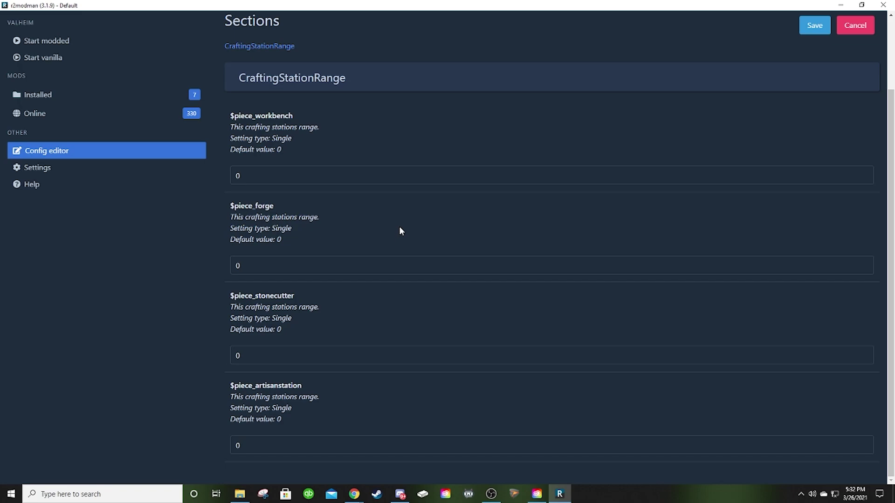
pyautogui.scroll(2, 400, 228)
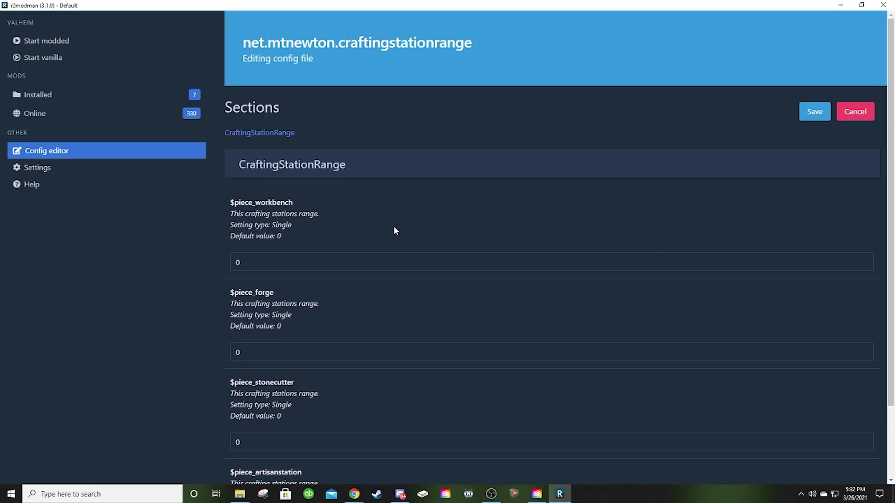
pyautogui.scroll(-2, 387, 224)
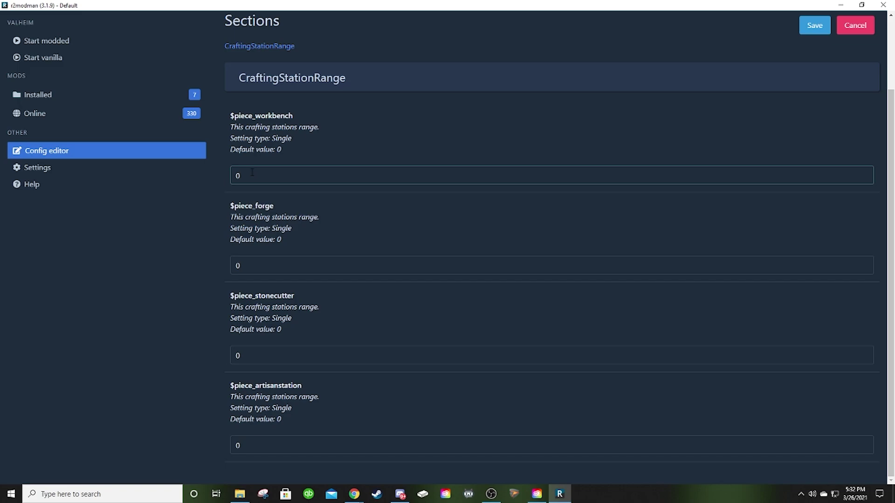
pyautogui.moveTo(252, 172); pyautogui.dragTo(214, 176)
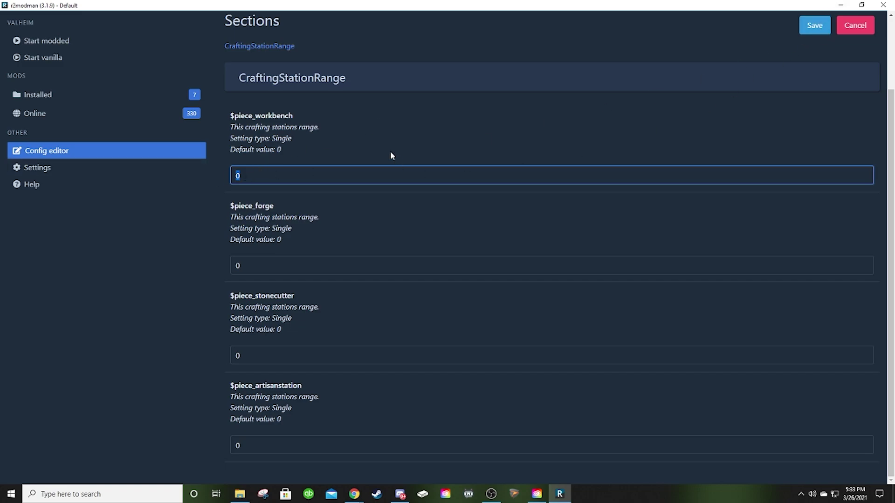
# Cancel the crafting station range config and open virtuacode.valheim.equipwheel for editing
pyautogui.click(855, 26)
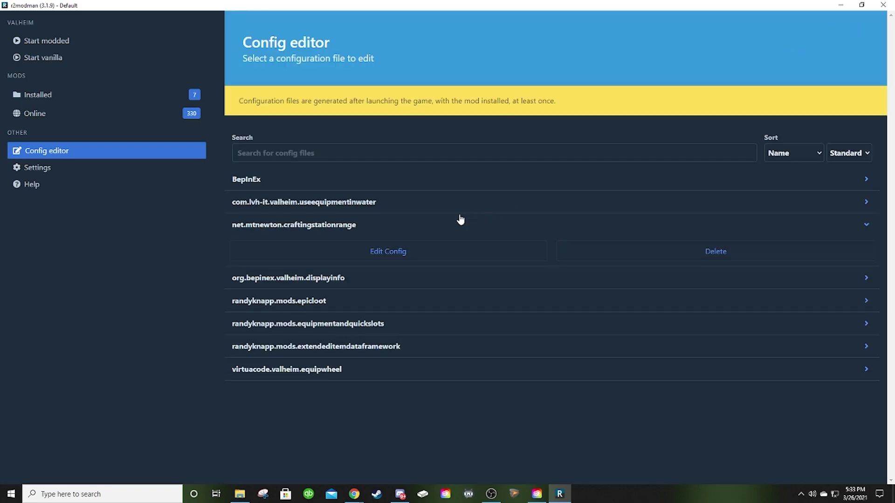
pyautogui.click(351, 225)
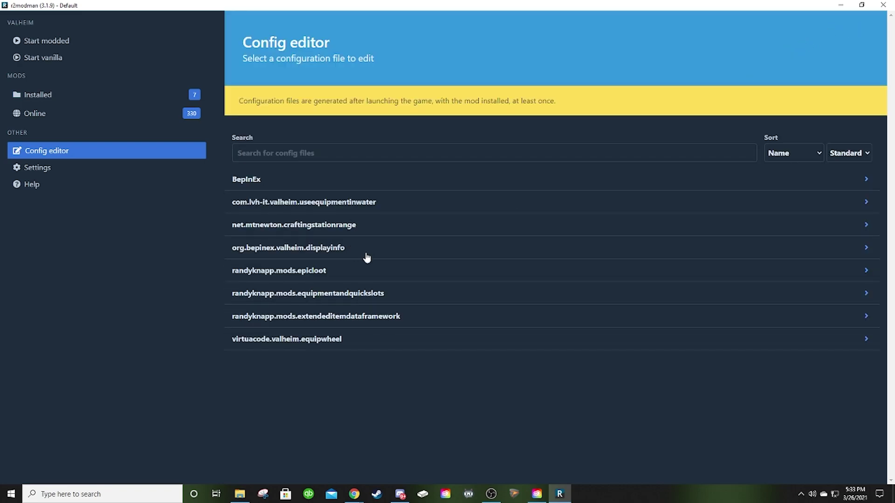
pyautogui.click(293, 345)
pyautogui.click(413, 371)
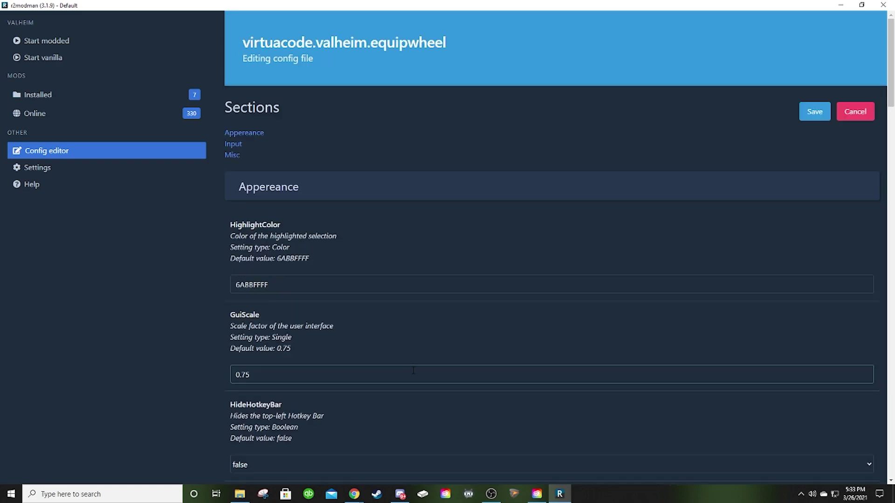
# In the EquipWheel Input section, change the Hotkey from G to E
pyautogui.scroll(-5, 431, 294)
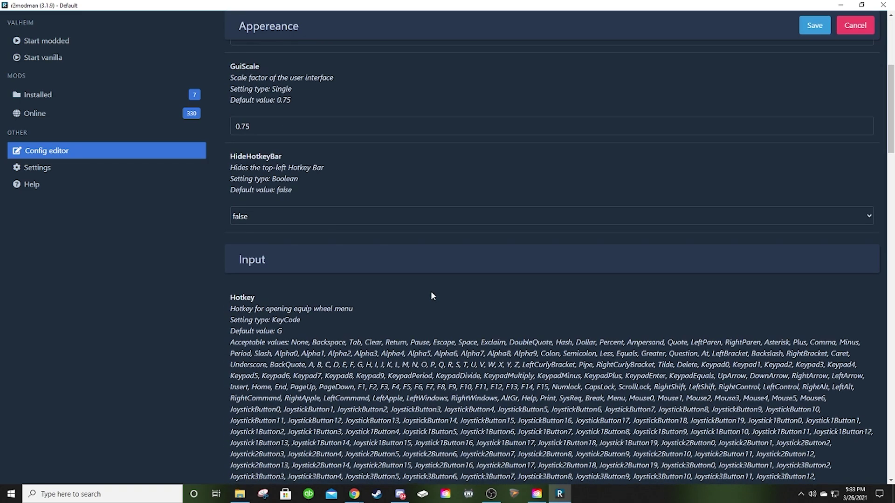
pyautogui.scroll(-10, 430, 296)
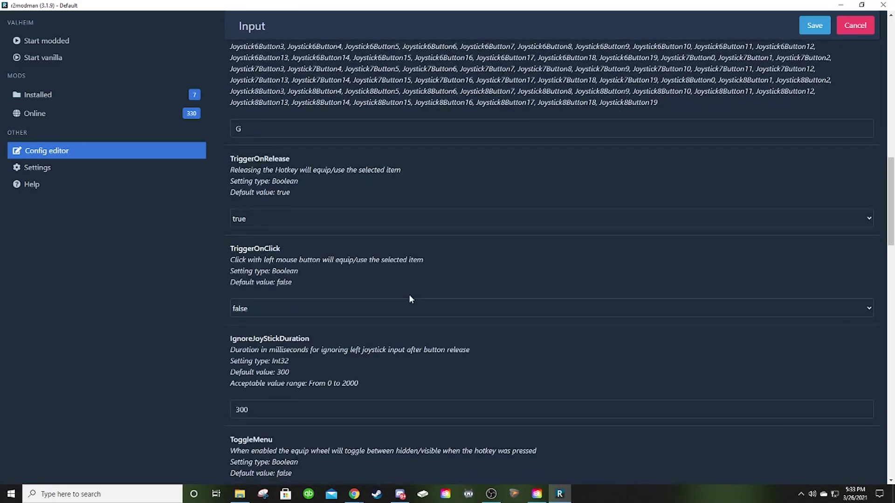
pyautogui.scroll(-11, 404, 282)
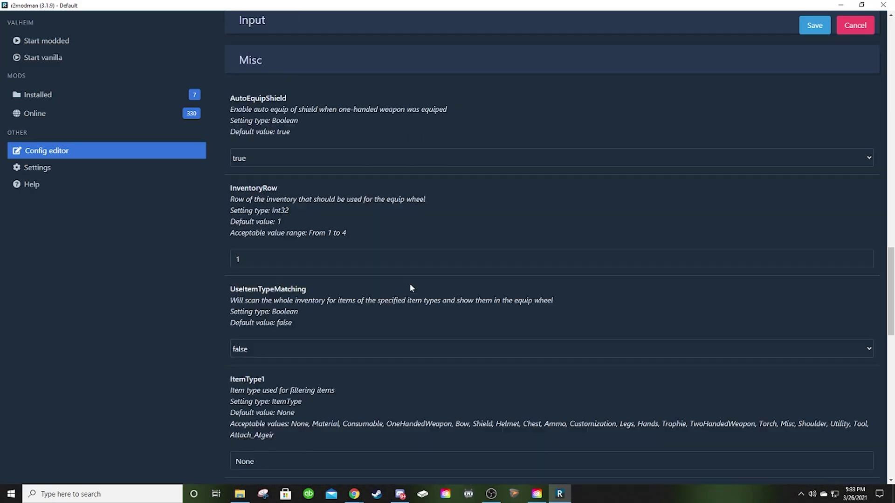
pyautogui.scroll(-4, 410, 282)
pyautogui.scroll(15, 410, 285)
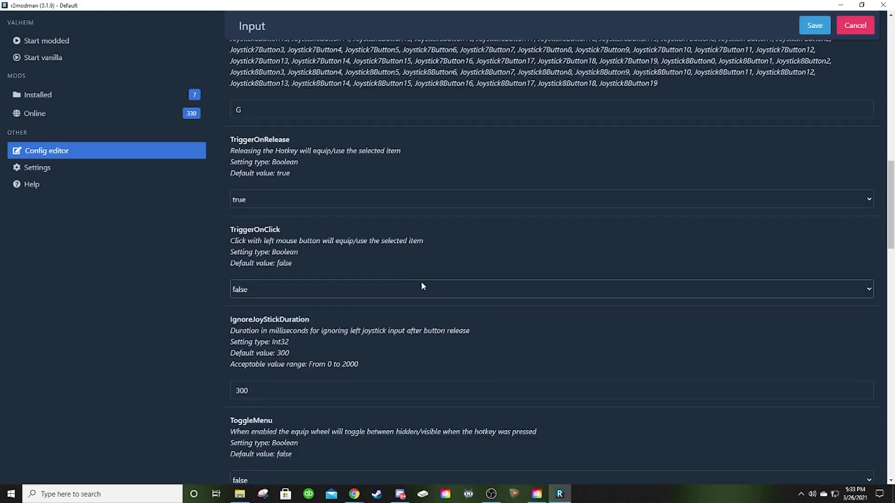
pyautogui.scroll(4, 297, 232)
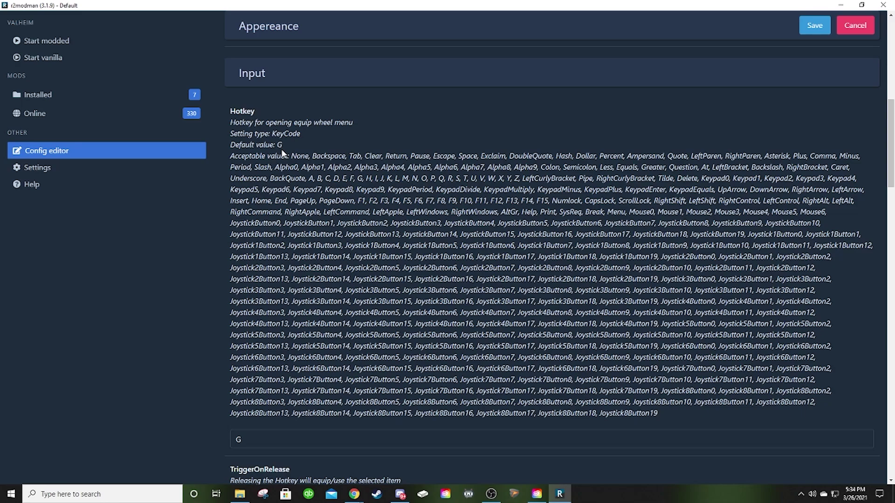
pyautogui.scroll(-1, 282, 149)
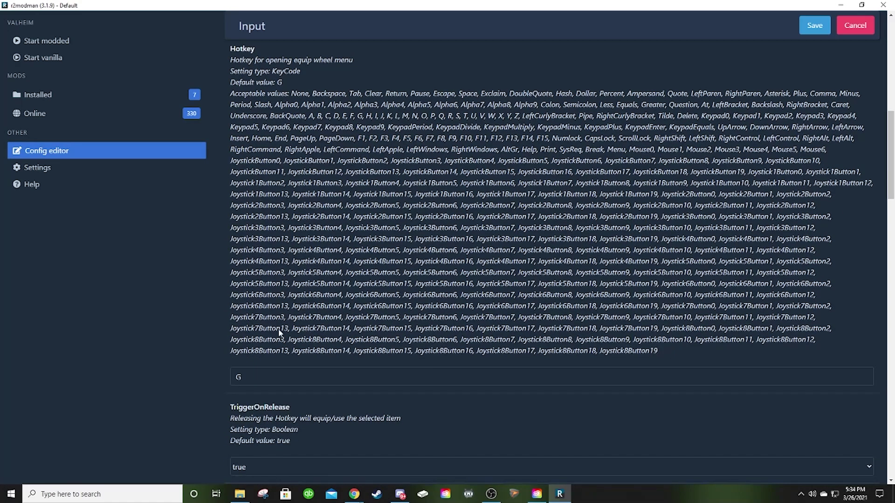
pyautogui.click(256, 372)
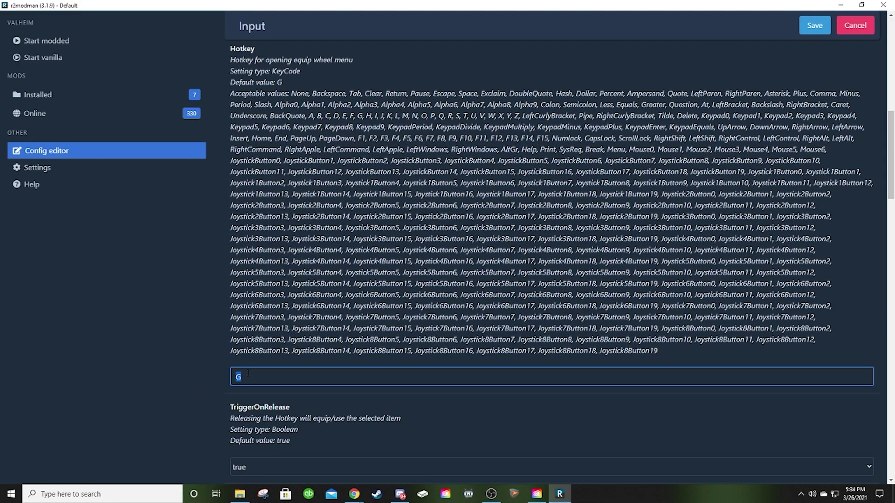
pyautogui.write('E')
# Cancel the EquipWheel config page to return to the list of mod config files
pyautogui.click(857, 26)
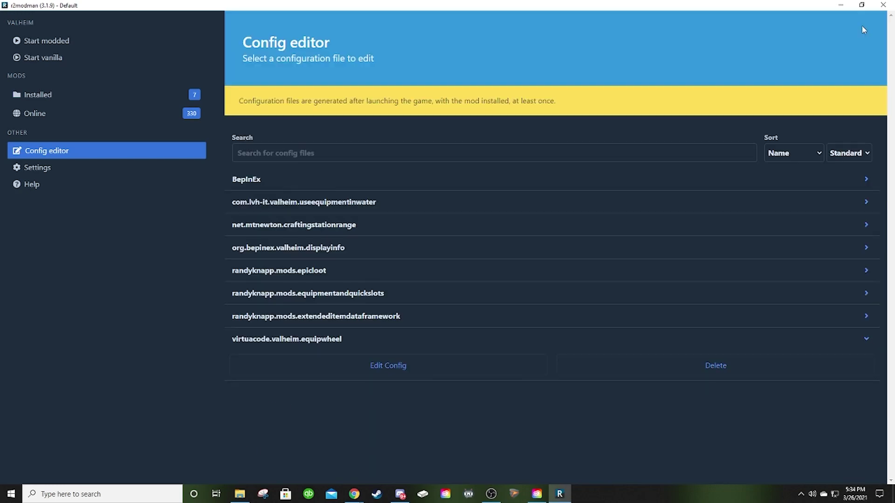